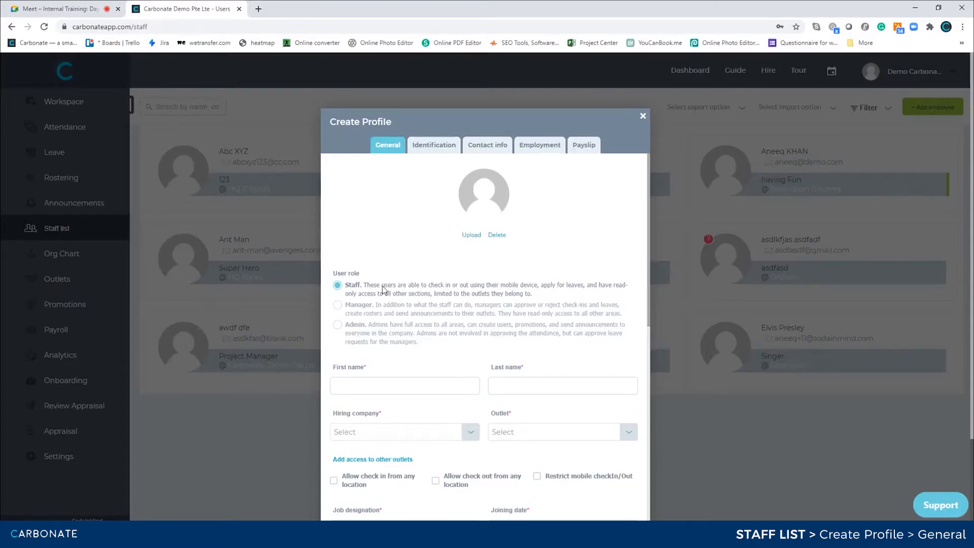
Enter the new staff member's first and last name in the Create Profile form.
left_click(398, 385)
type("iwyer")
key("Tab")
type("eruroie")
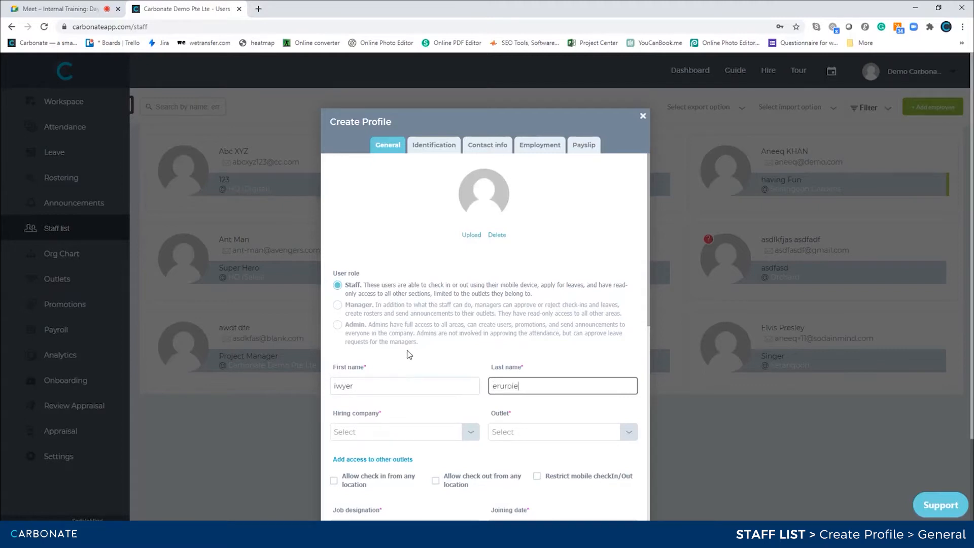
scroll(398, 385, "down", 2)
left_click(463, 338)
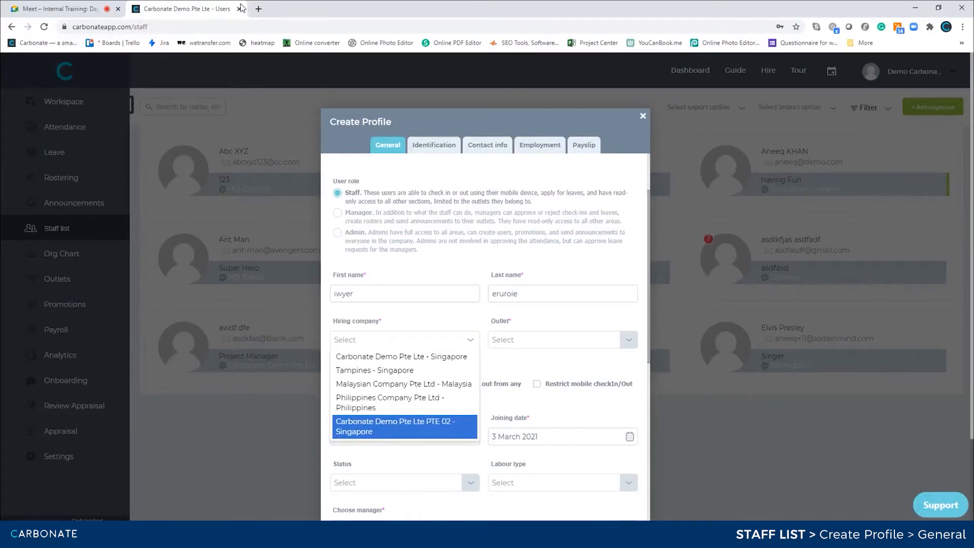
Load carbonateapp.com/settings in a new browser tab.
left_click(258, 9)
type("carbonateapp.com/l")
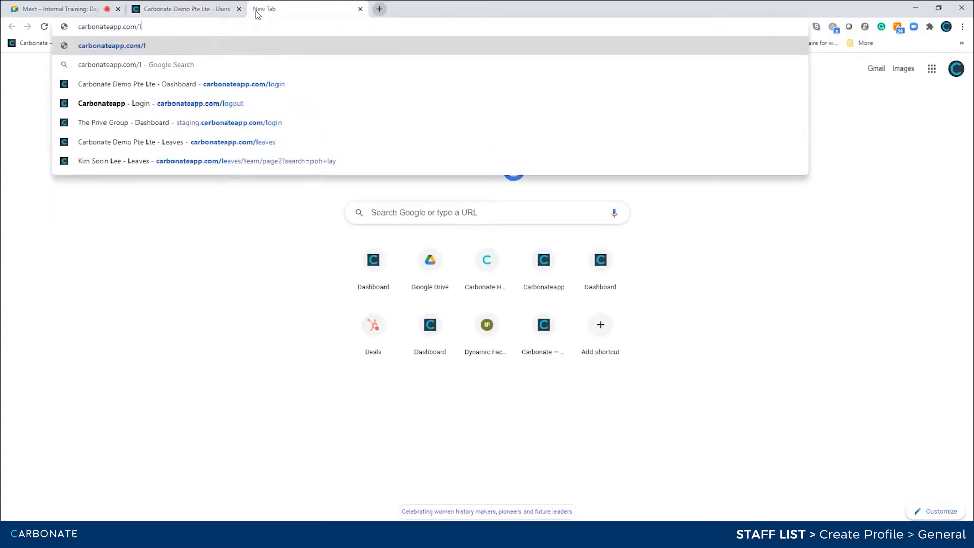
key("BackSpace")
type("d")
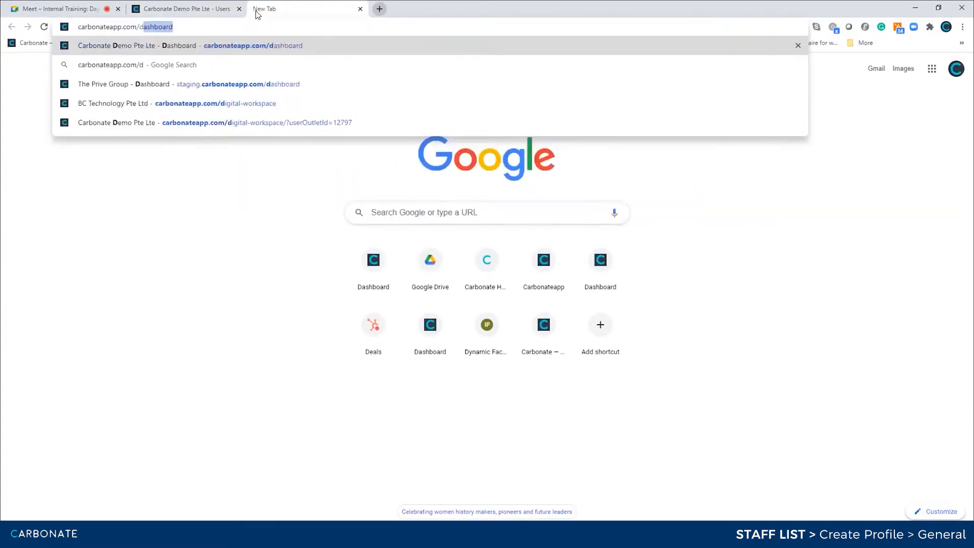
key("BackSpace")
key("BackSpace")
key("BackSpace")
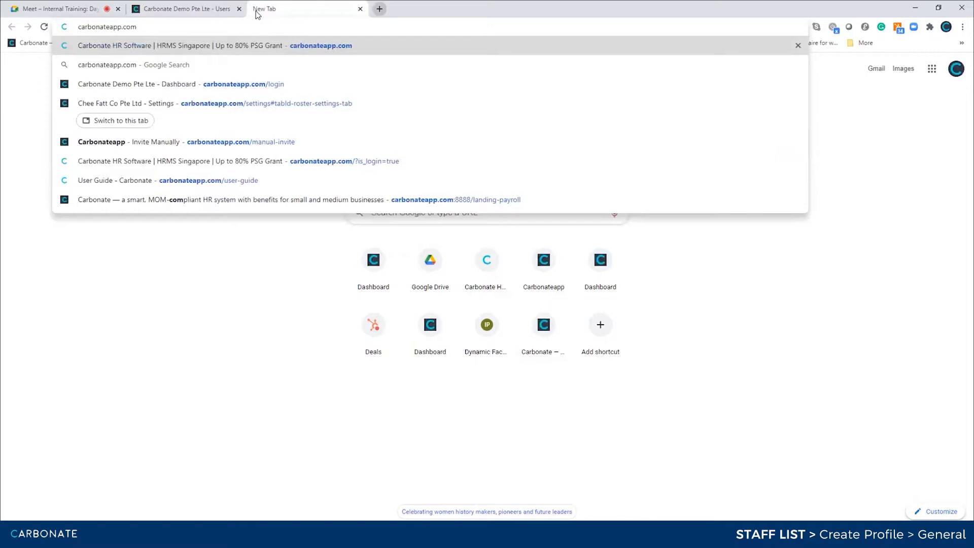
type("/settt")
key("BackSpace")
key("BackSpace")
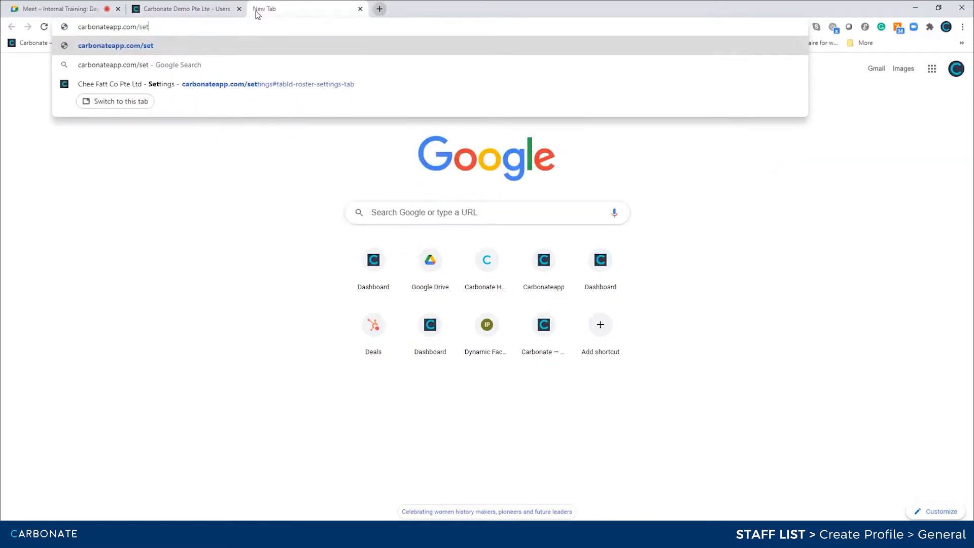
type("tings")
key("Delete")
key("Return")
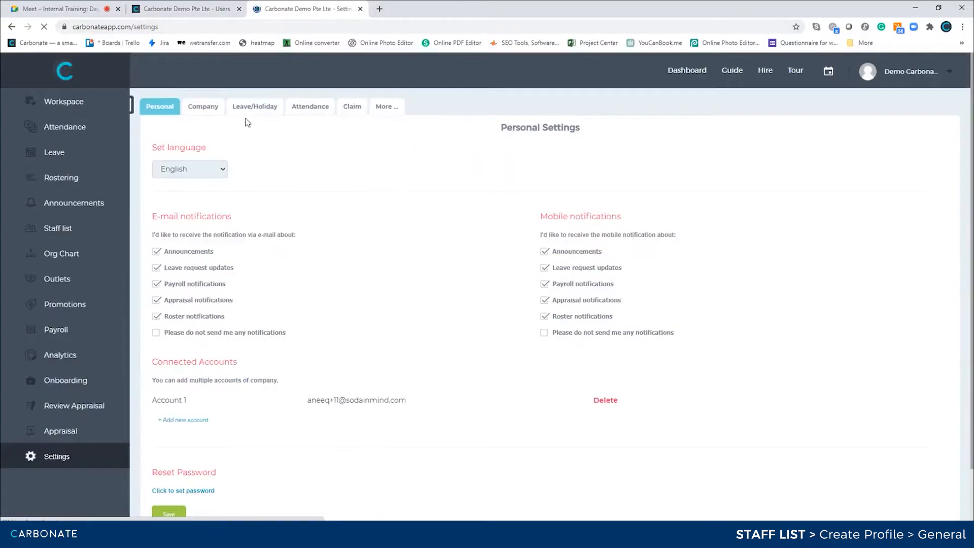
Switch Settings to the Company tab showing employee ranks and legal entities.
left_click(209, 111)
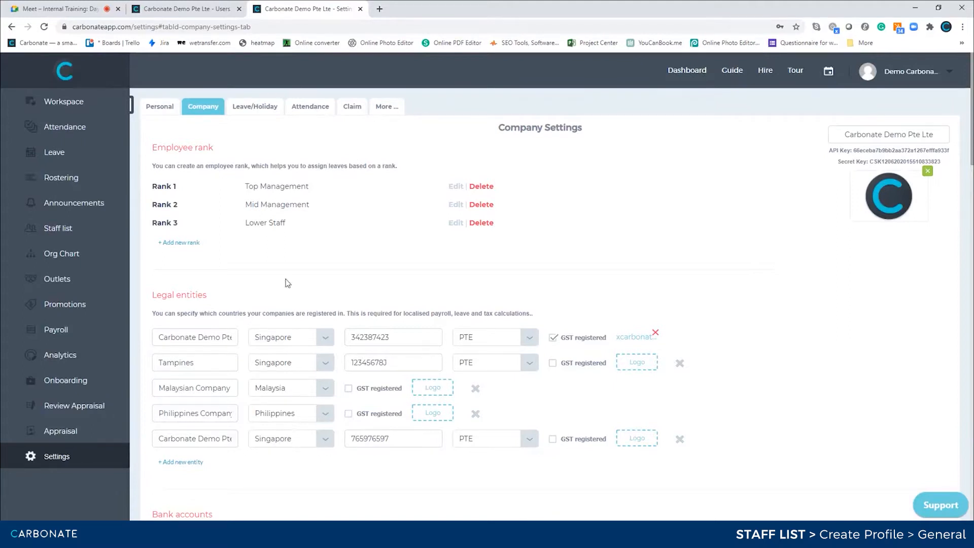
Choose Carbonate Demo Pte Lte - Singapore as the profile's hiring company.
left_click(184, 12)
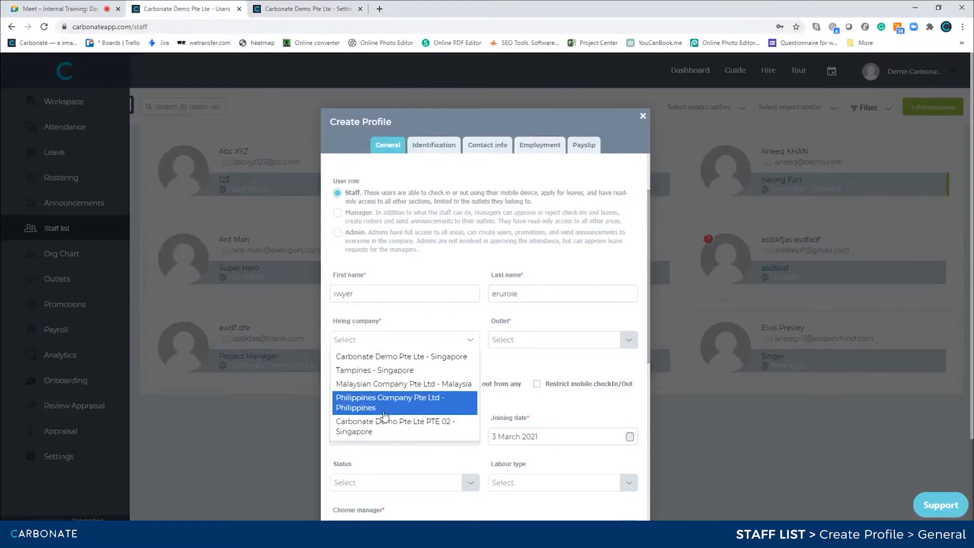
left_click(296, 11)
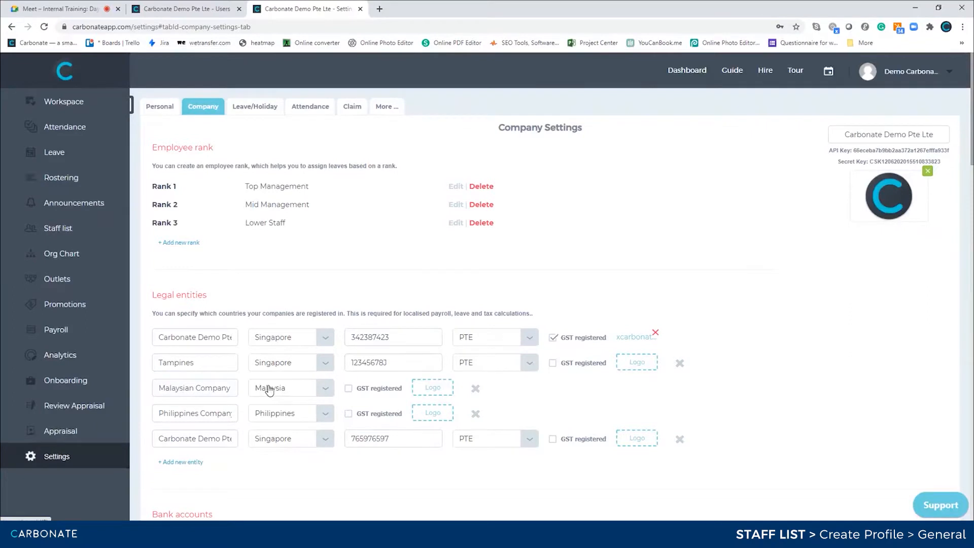
left_click(185, 9)
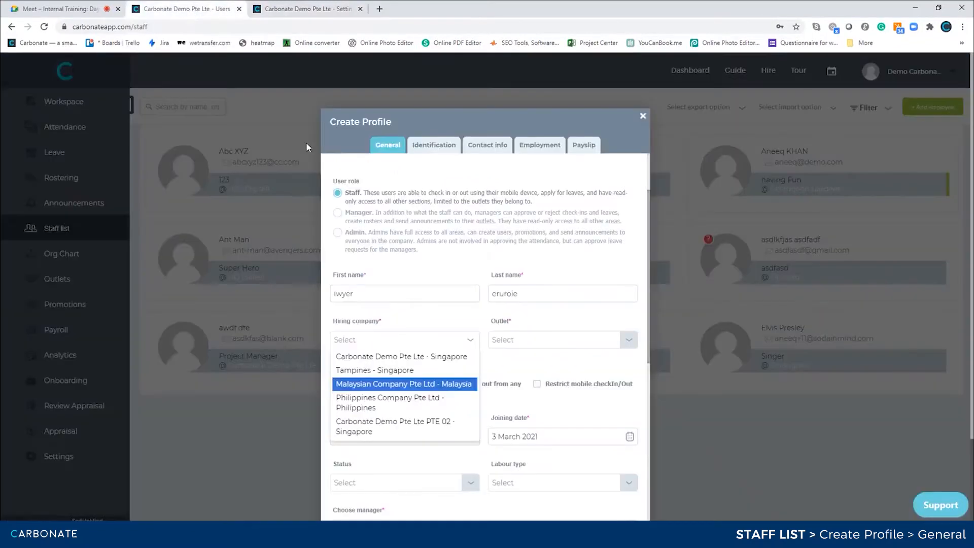
left_click(590, 361)
left_click(462, 339)
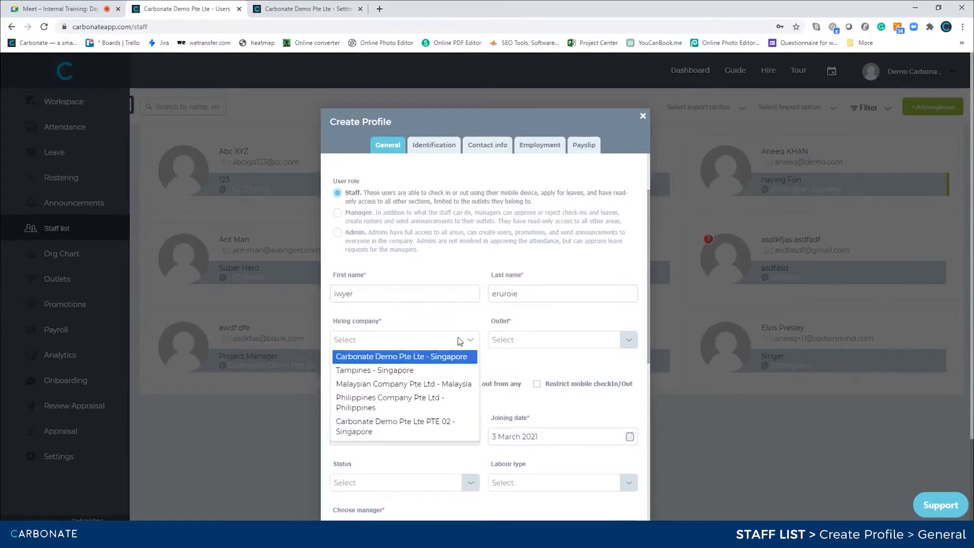
left_click(392, 361)
Browse the outlet list, then return to the company settings tab.
left_click(528, 341)
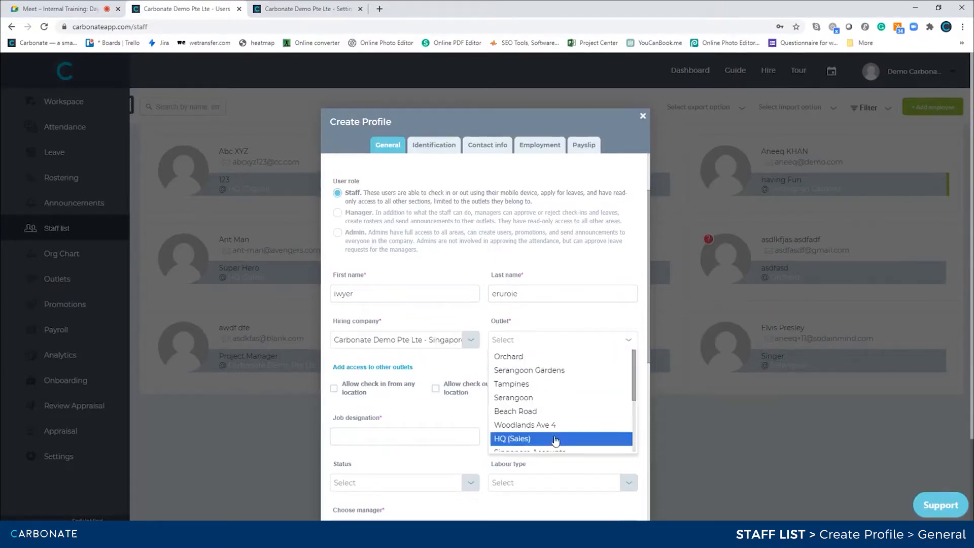
scroll(555, 440, "down", 1)
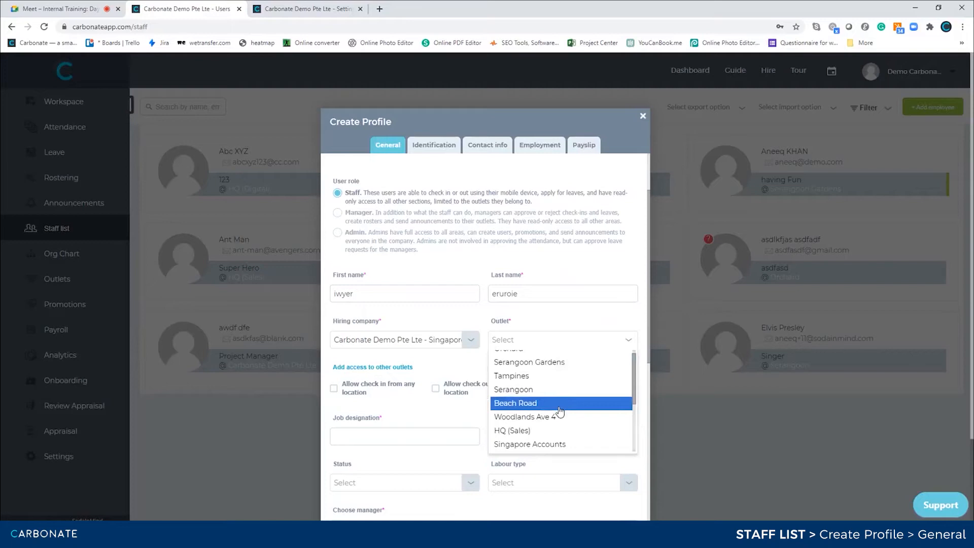
left_click(305, 9)
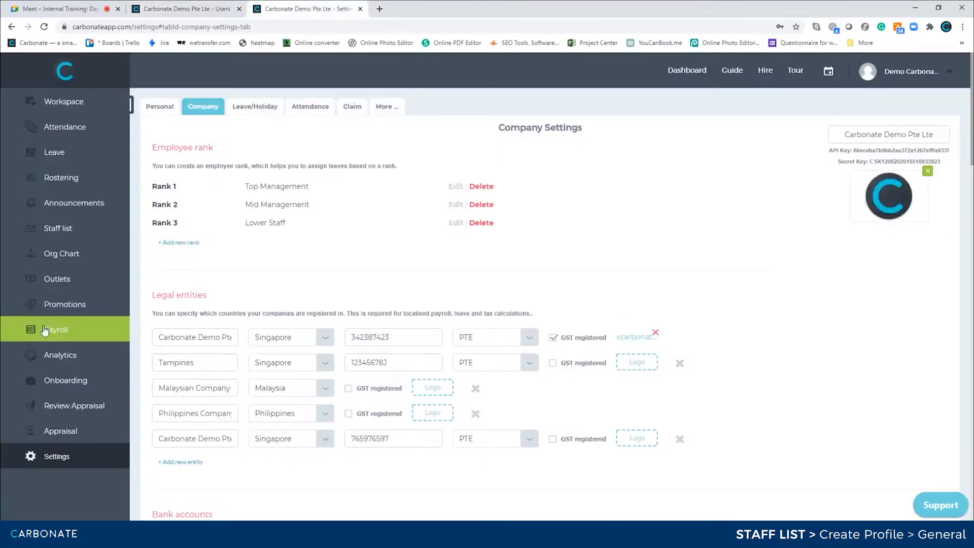
View the overview of all outlets, then return to the staff profile form.
left_click(57, 279)
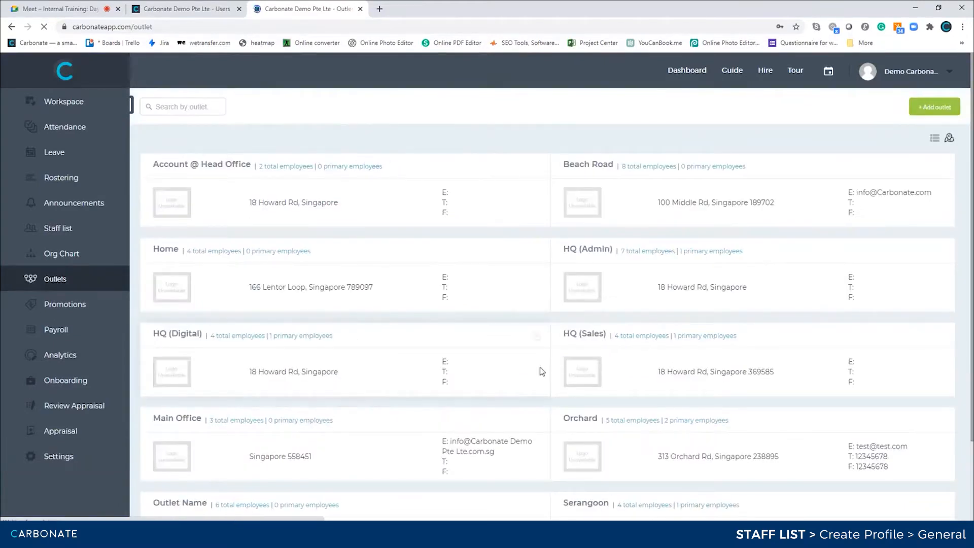
left_click(209, 12)
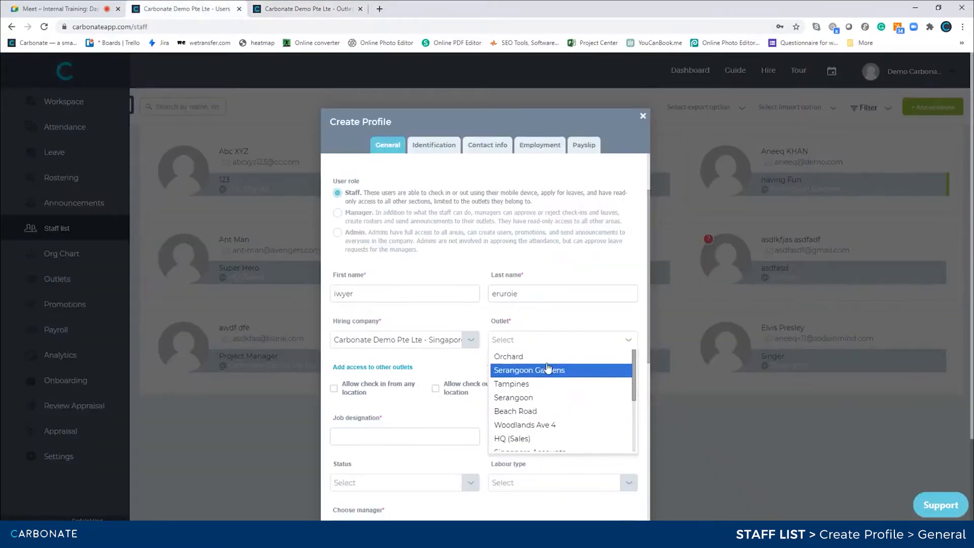
Assign Orchard as the main outlet and enable access to additional outlets.
scroll(548, 366, "down", 3)
scroll(548, 367, "up", 3)
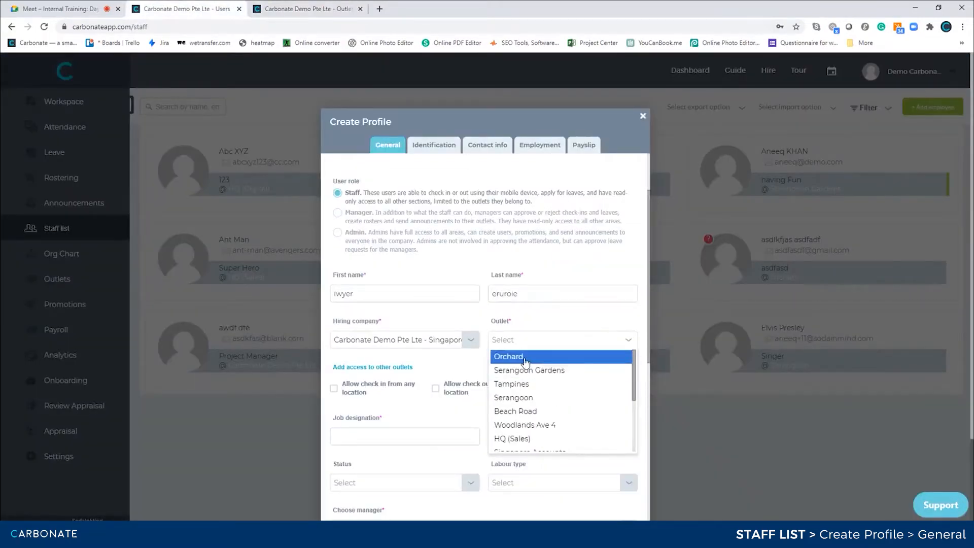
left_click(525, 358)
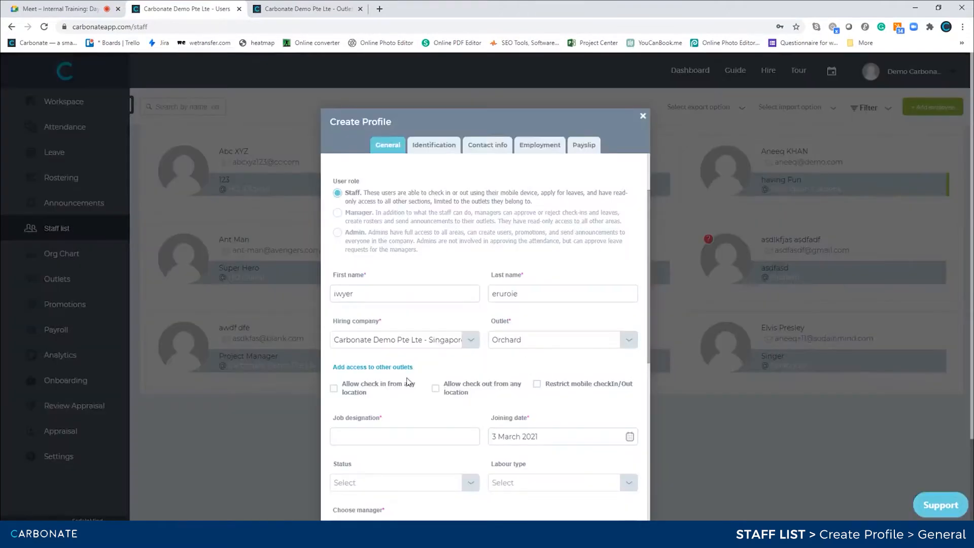
left_click(368, 369)
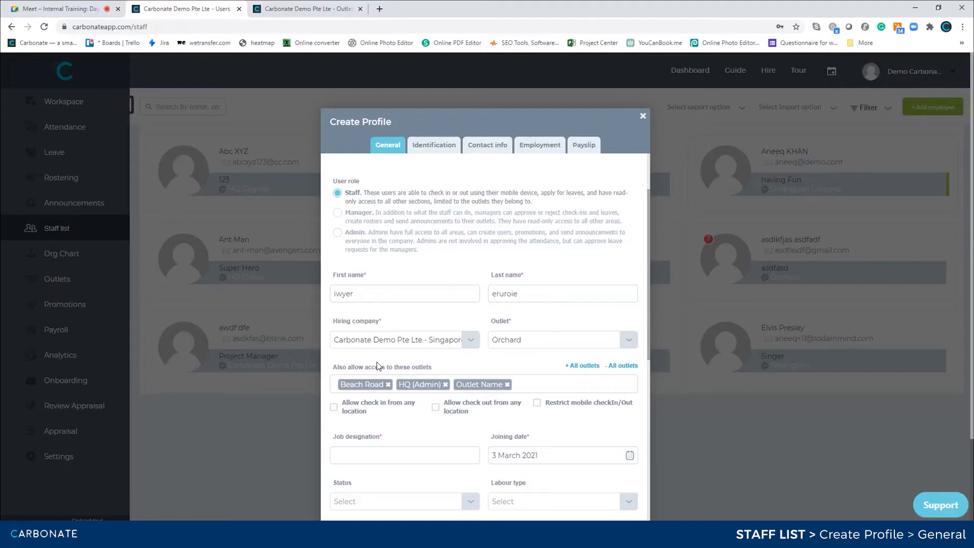
Inspect the Account @ Head Office outlet's employee access checkboxes, then return to the profile form.
left_click(318, 8)
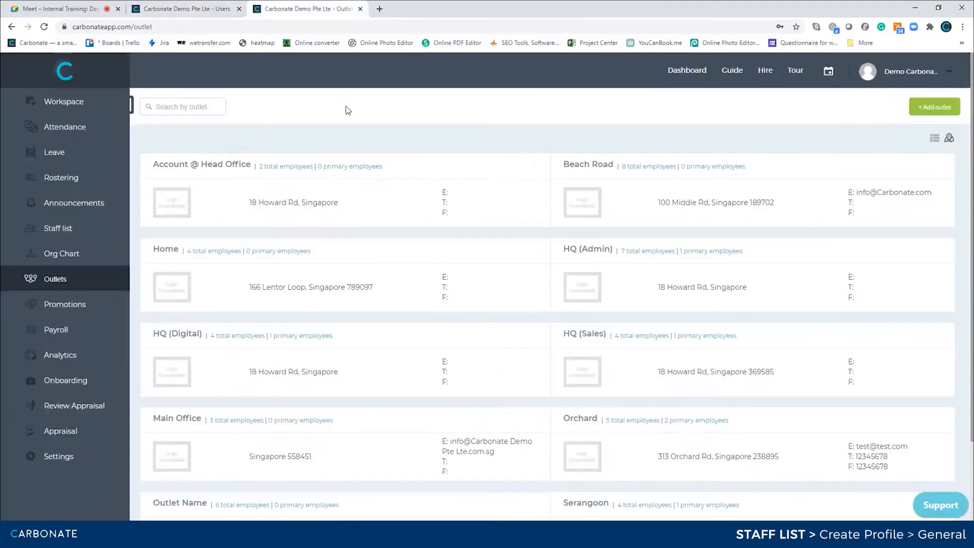
left_click(538, 167)
scroll(478, 362, "down", 6)
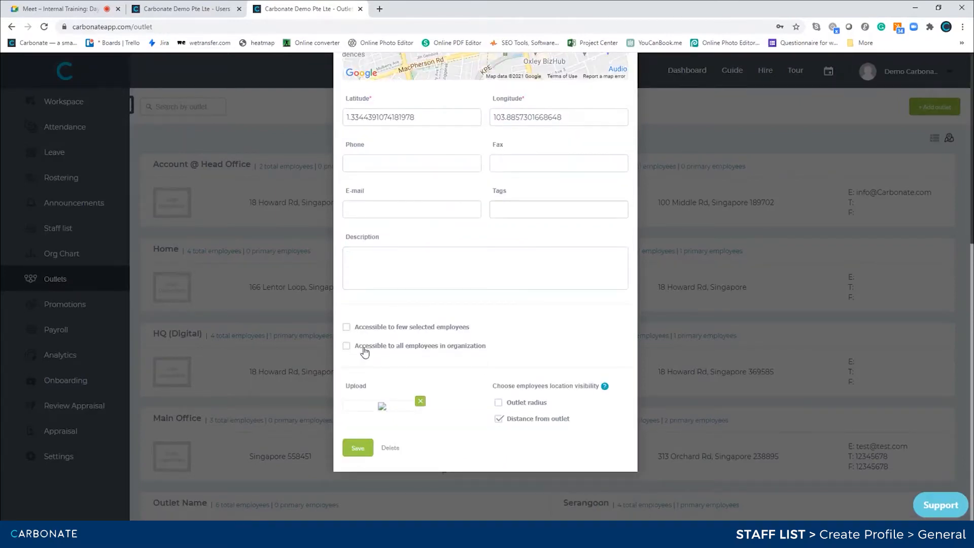
left_click(194, 14)
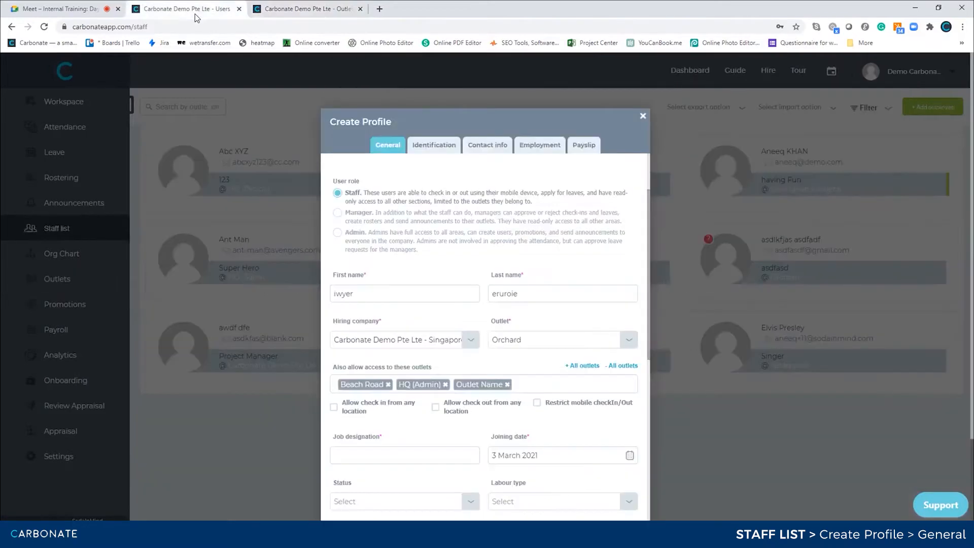
Open the extra outlets list and close it without adding any outlet.
left_click(544, 382)
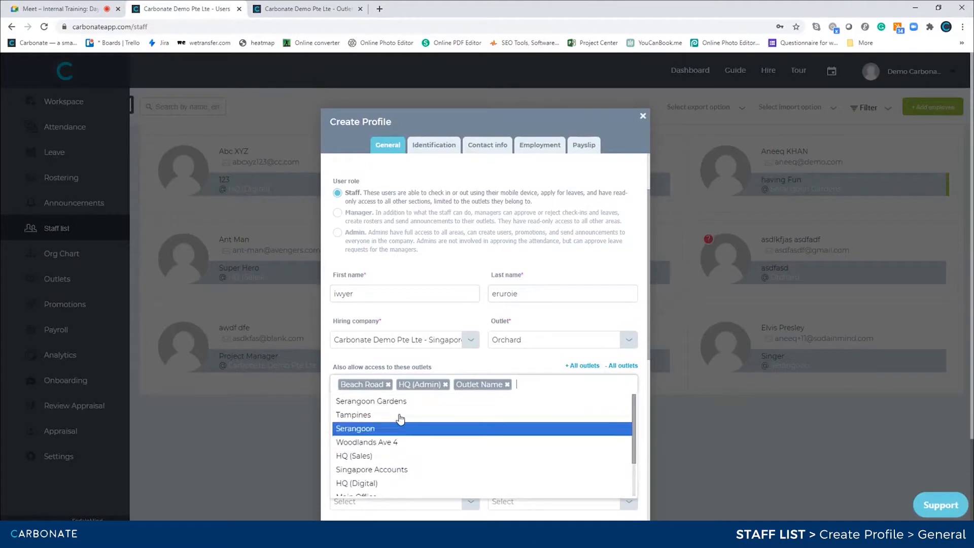
left_click(528, 356)
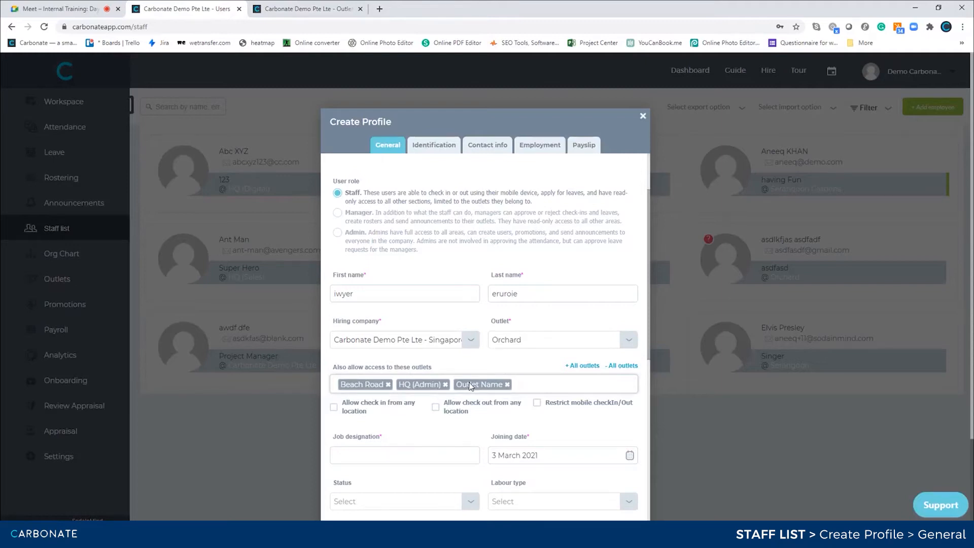
Clear every extra outlet tag using '- All outlets'.
left_click(616, 367)
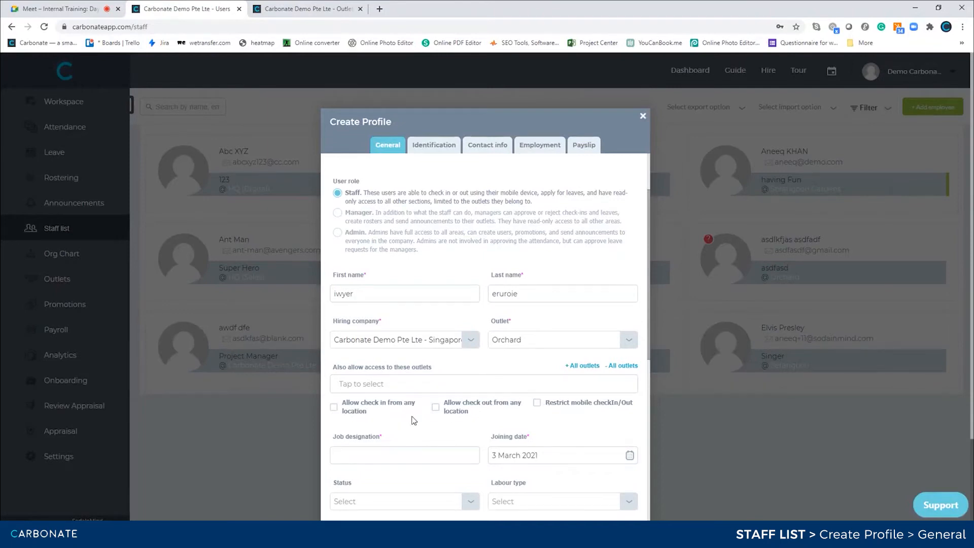
scroll(388, 407, "down", 2)
Enter 'ert4' as job designation and pick Probationary from the Status list.
left_click(368, 355)
type("ert4")
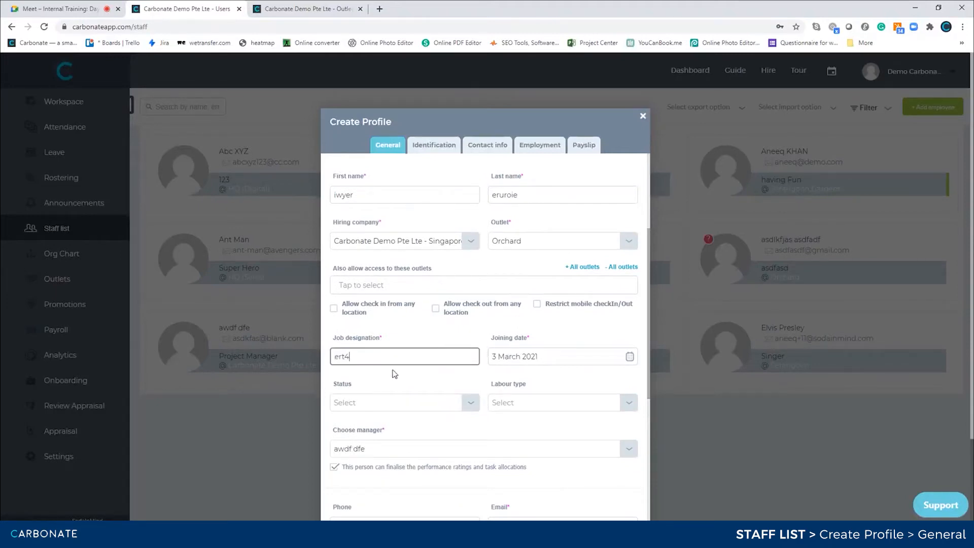
left_click(440, 409)
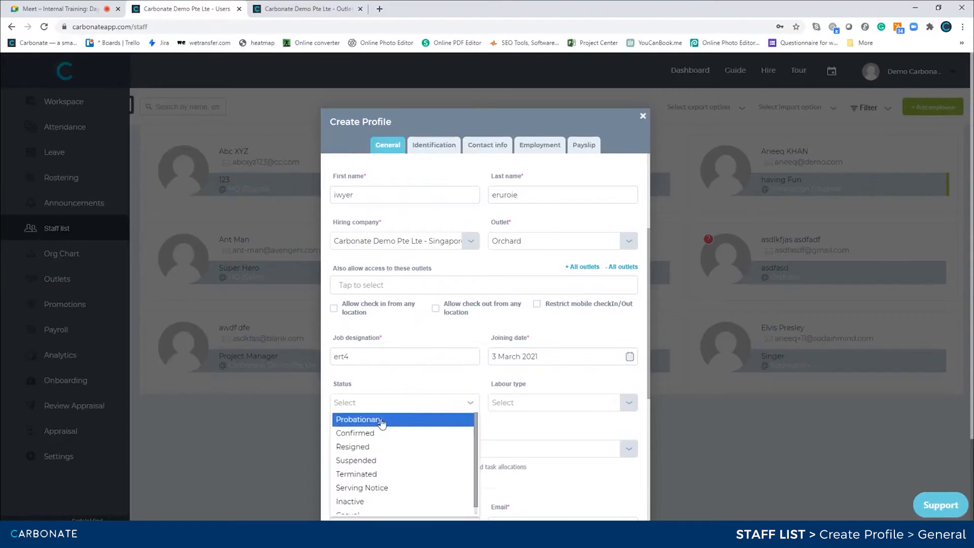
scroll(380, 428, "down", 1)
scroll(378, 442, "up", 1)
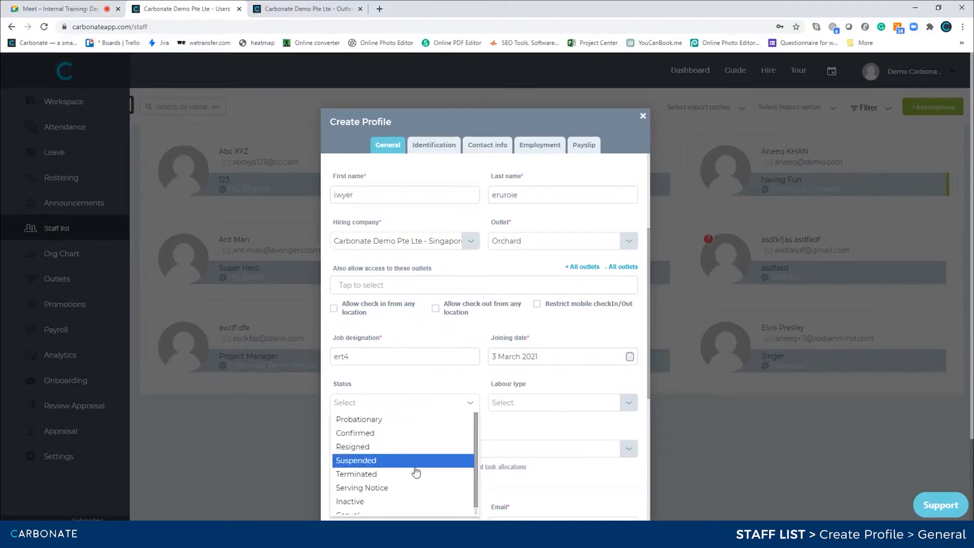
scroll(395, 495, "down", 1)
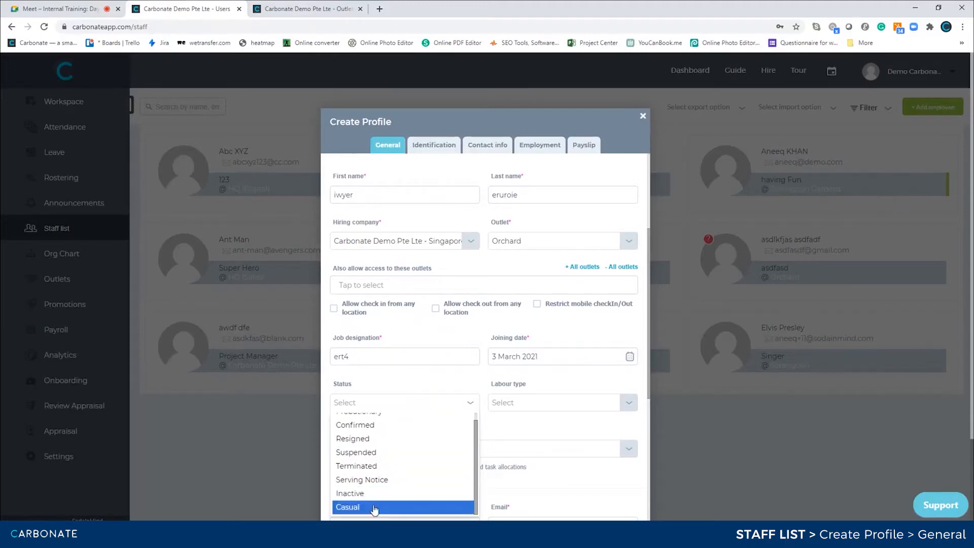
scroll(383, 487, "up", 1)
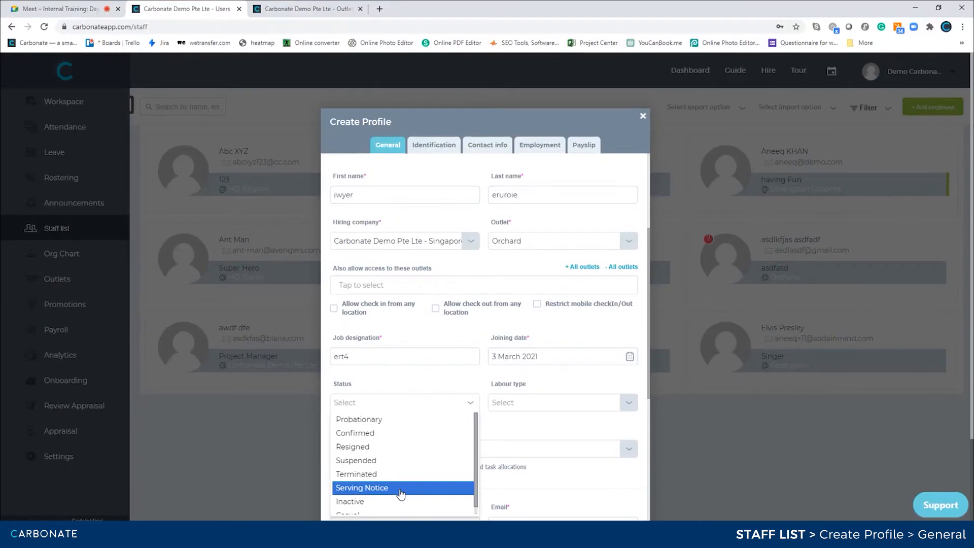
scroll(400, 493, "down", 1)
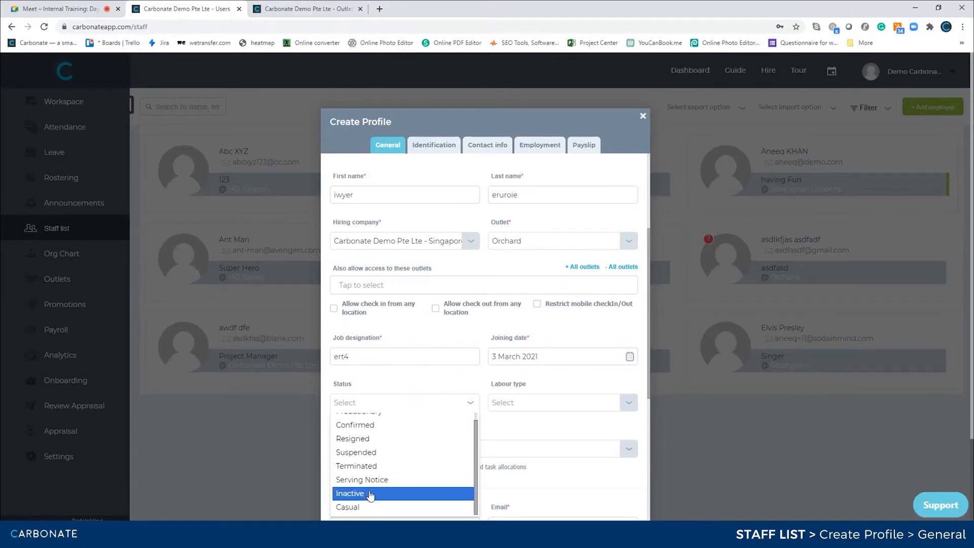
scroll(369, 495, "up", 1)
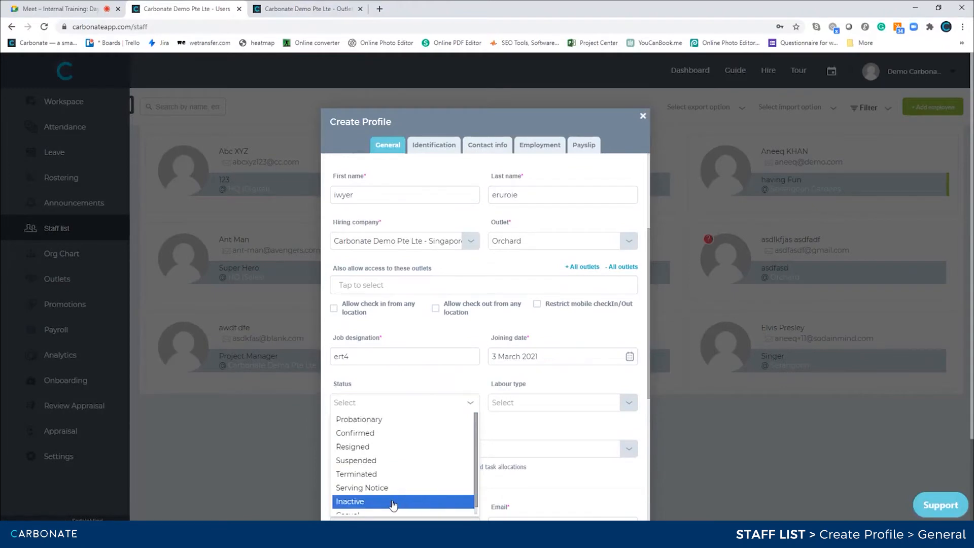
scroll(375, 506, "down", 1)
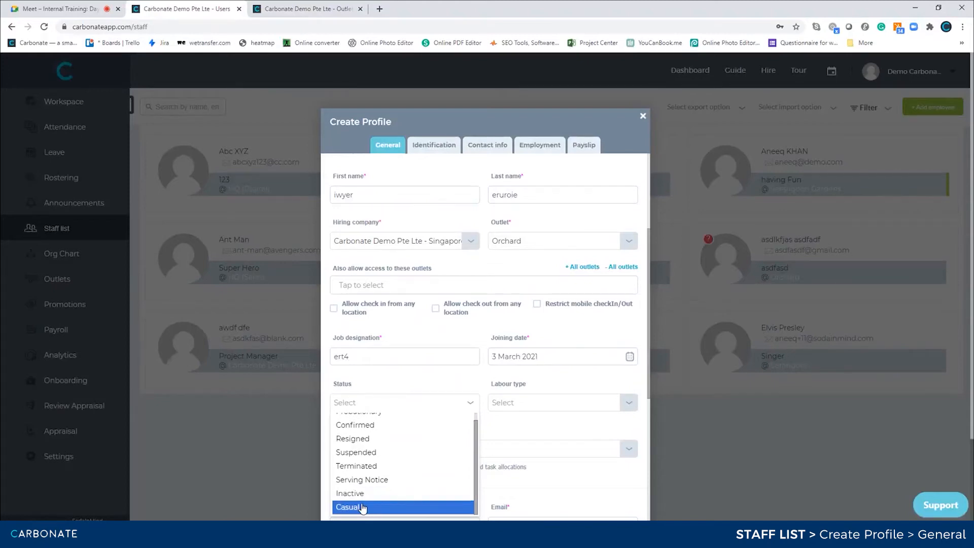
scroll(391, 443, "up", 1)
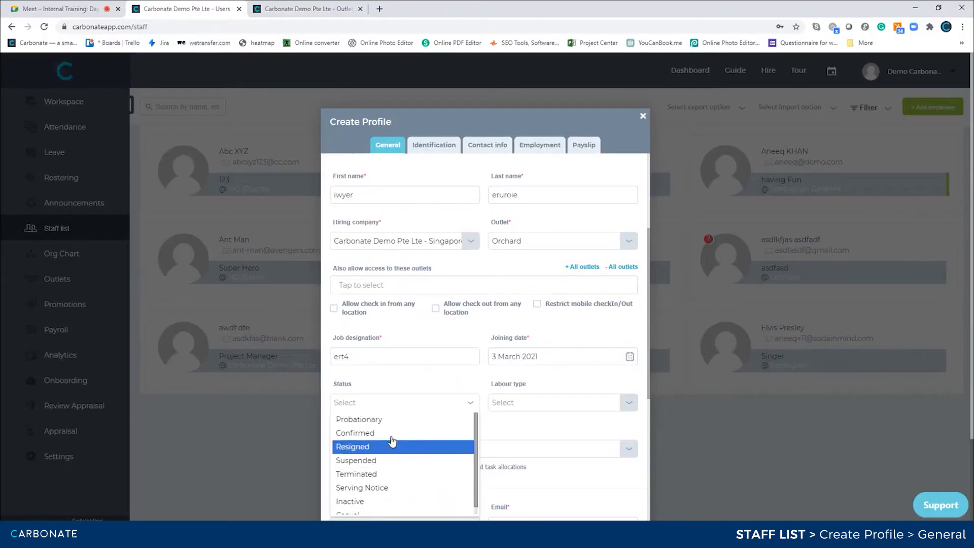
left_click(369, 421)
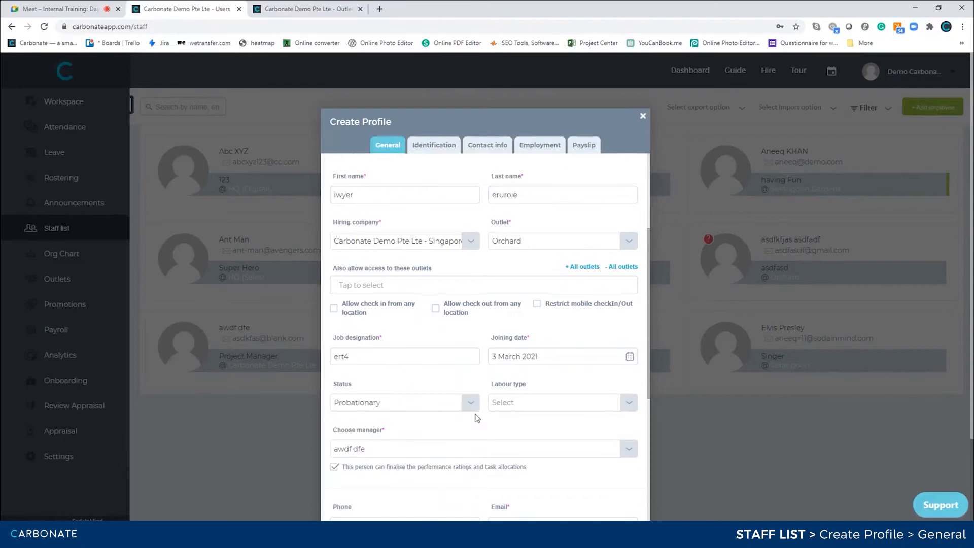
Choose Permanent Full-Time as the labour type after first trying Contract For Service.
left_click(565, 401)
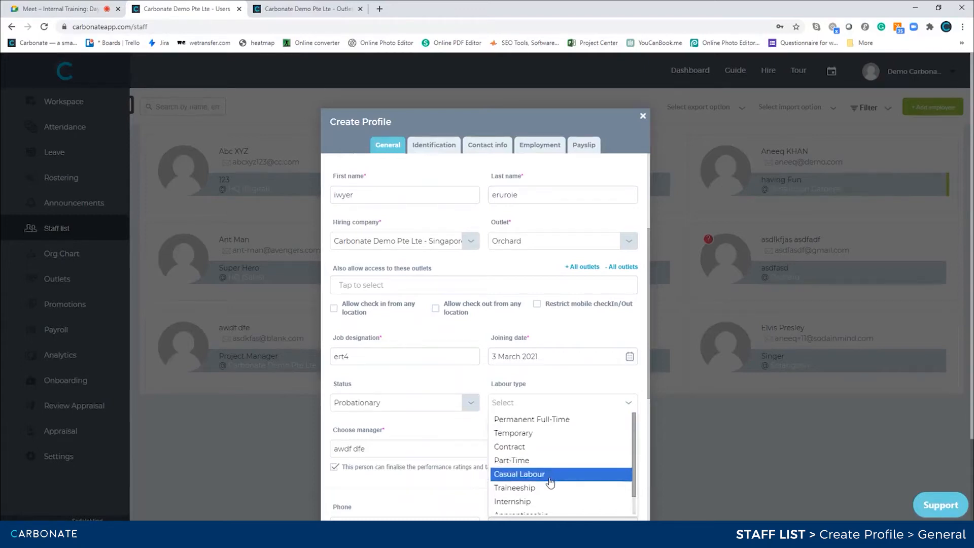
scroll(548, 490, "down", 1)
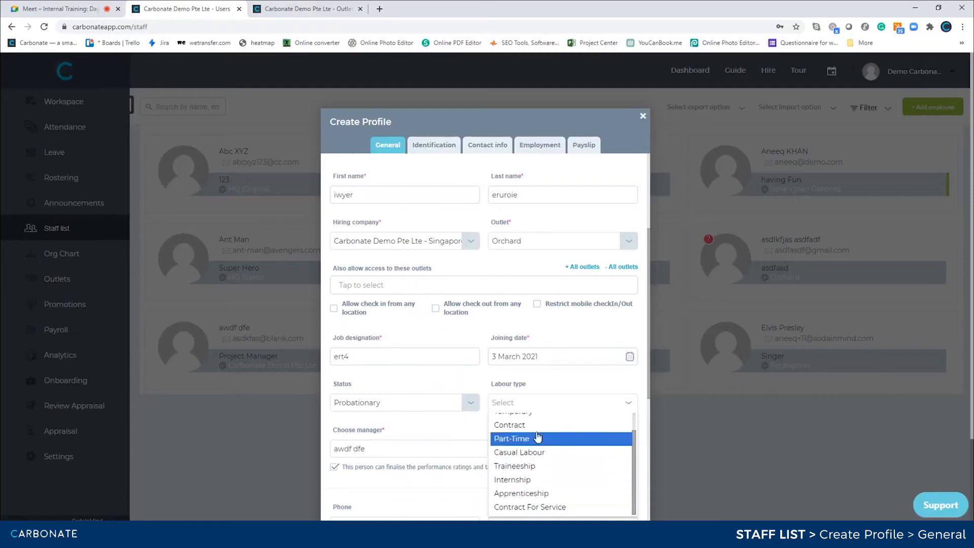
scroll(531, 443, "up", 1)
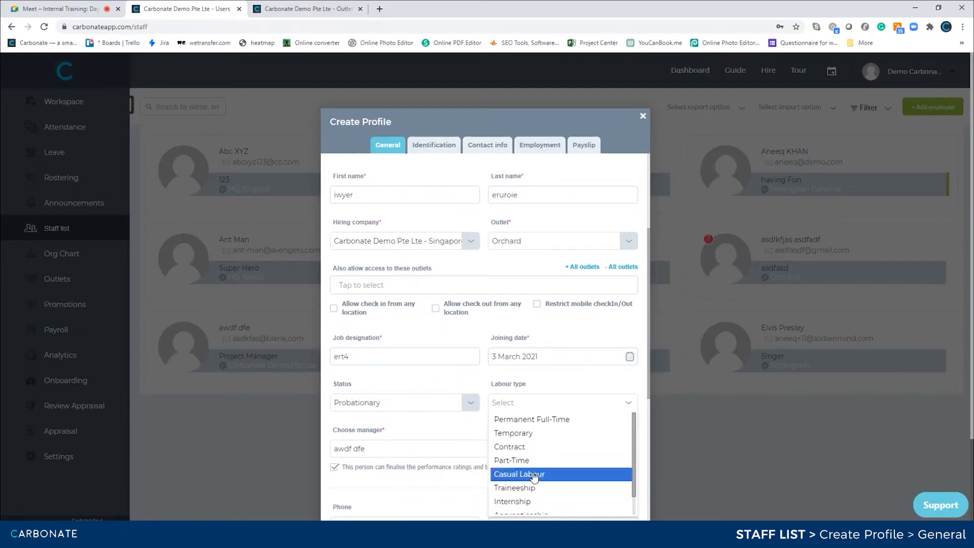
scroll(538, 467, "down", 1)
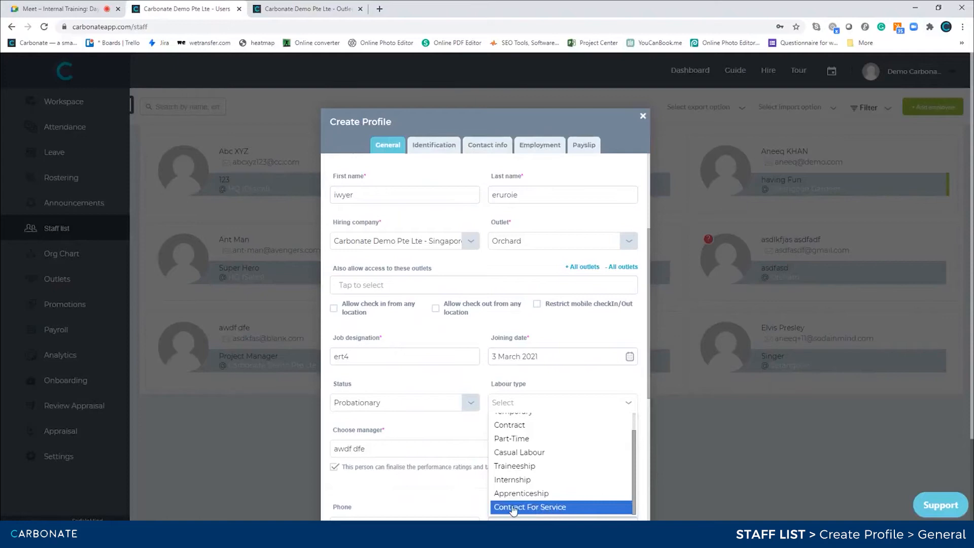
left_click(537, 507)
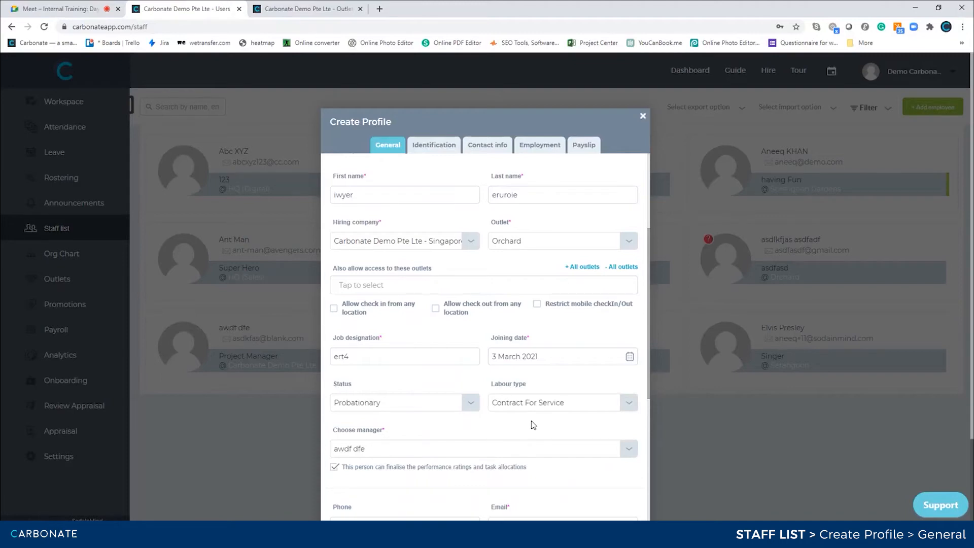
left_click(619, 402)
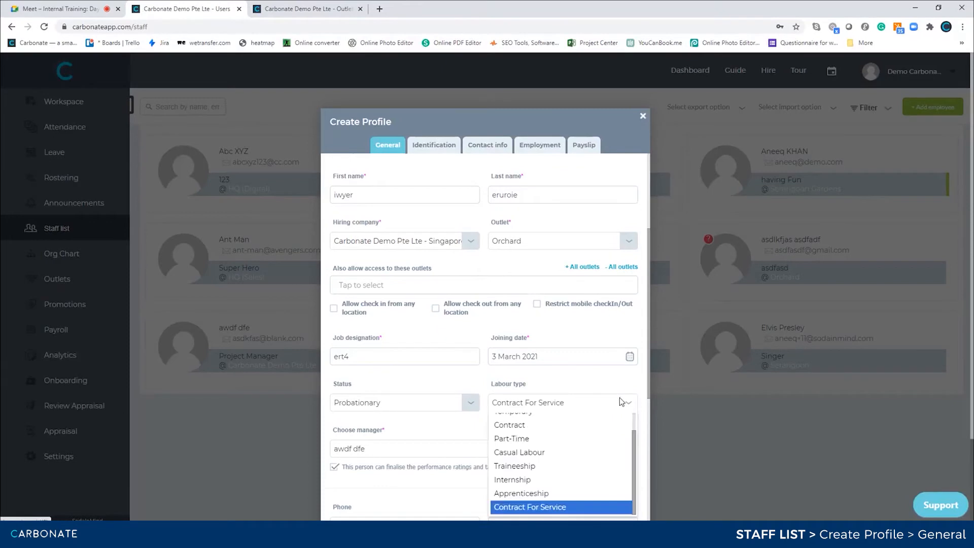
scroll(557, 446, "up", 3)
left_click(513, 418)
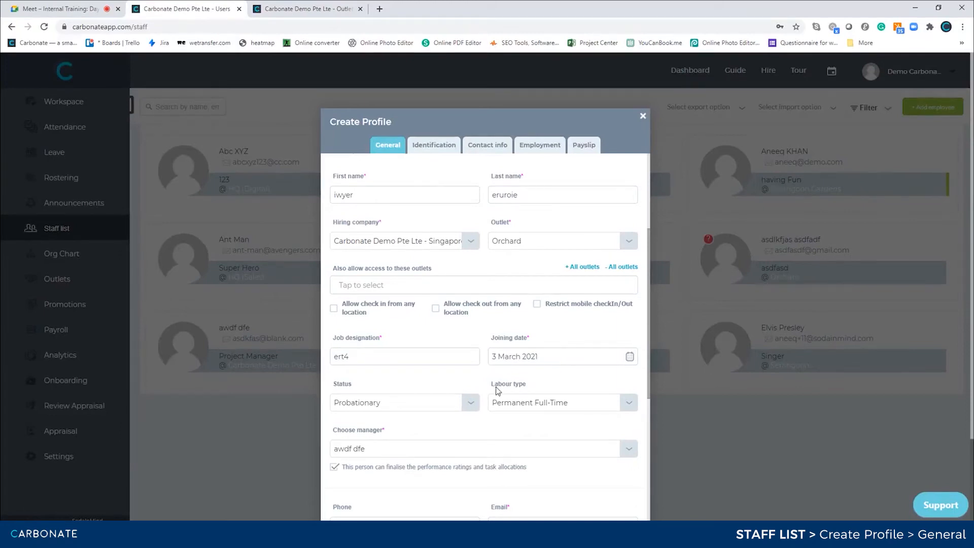
scroll(486, 400, "down", 2)
Give the new profile access to all outlets.
left_click(413, 382)
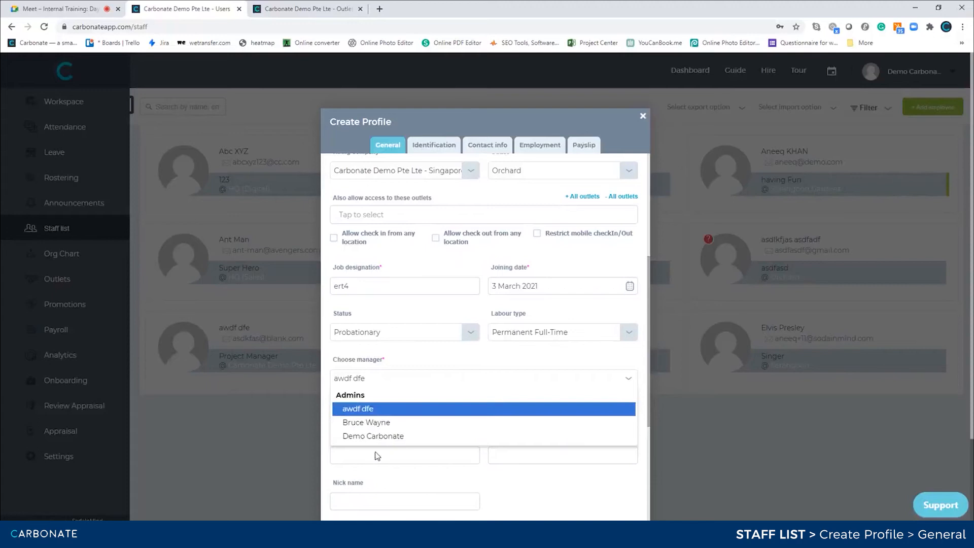
right_click(426, 361)
key("Escape")
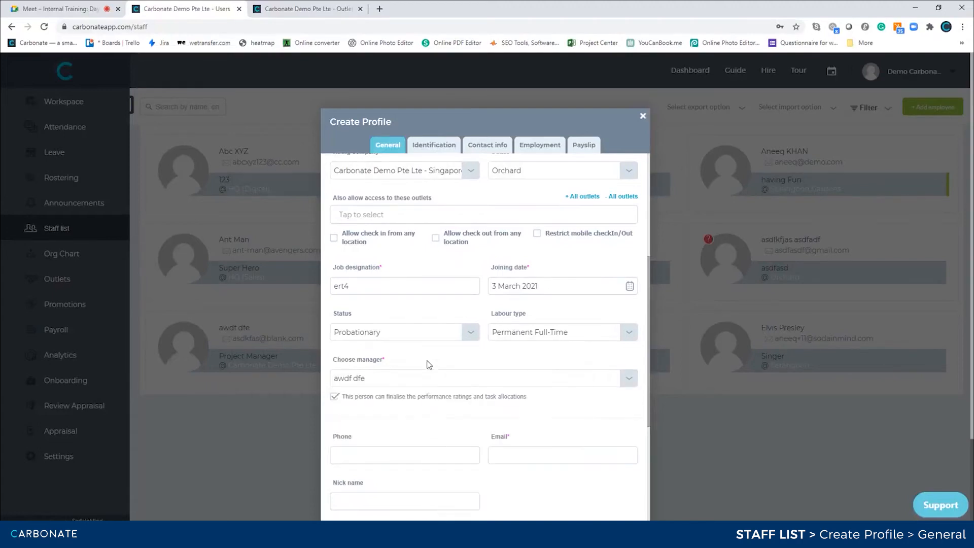
scroll(428, 365, "up", 5)
scroll(589, 404, "down", 1)
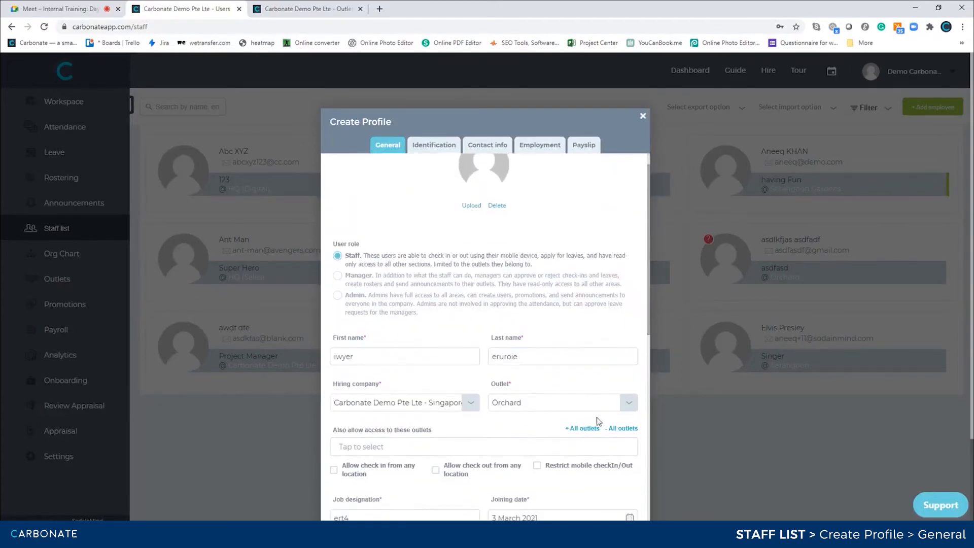
left_click(588, 429)
scroll(505, 417, "down", 6)
Assign the Serangoon Gardens staff member as the profile's manager.
left_click(410, 362)
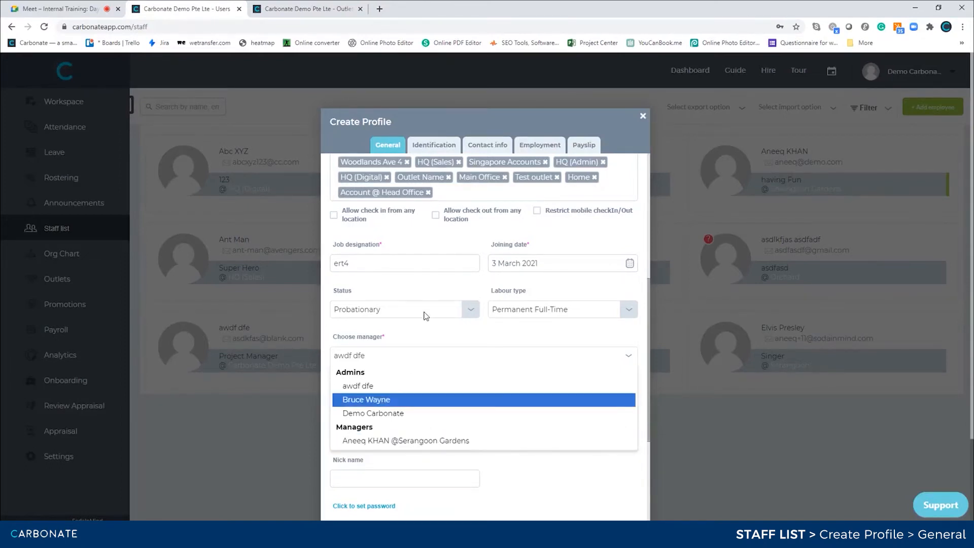
left_click(435, 254)
scroll(426, 246, "up", 2)
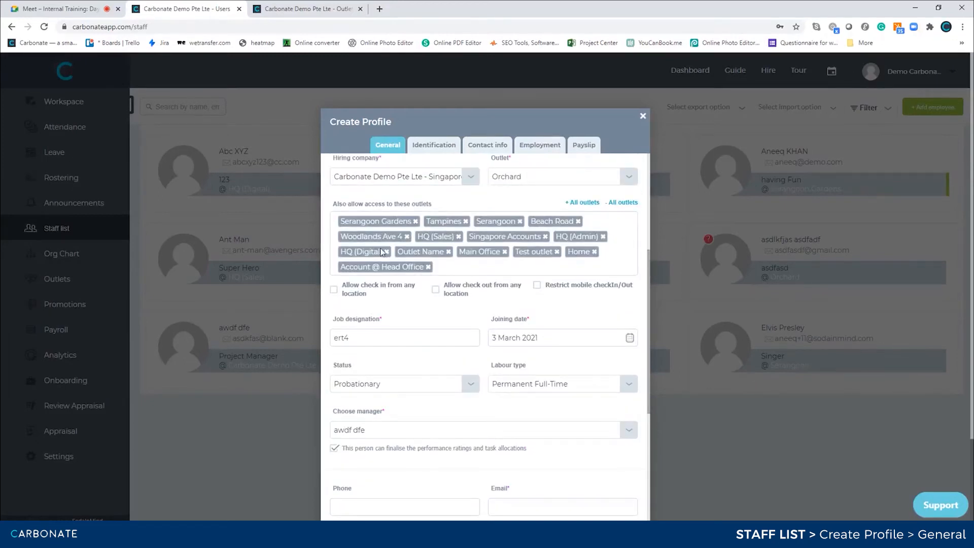
scroll(477, 282, "down", 3)
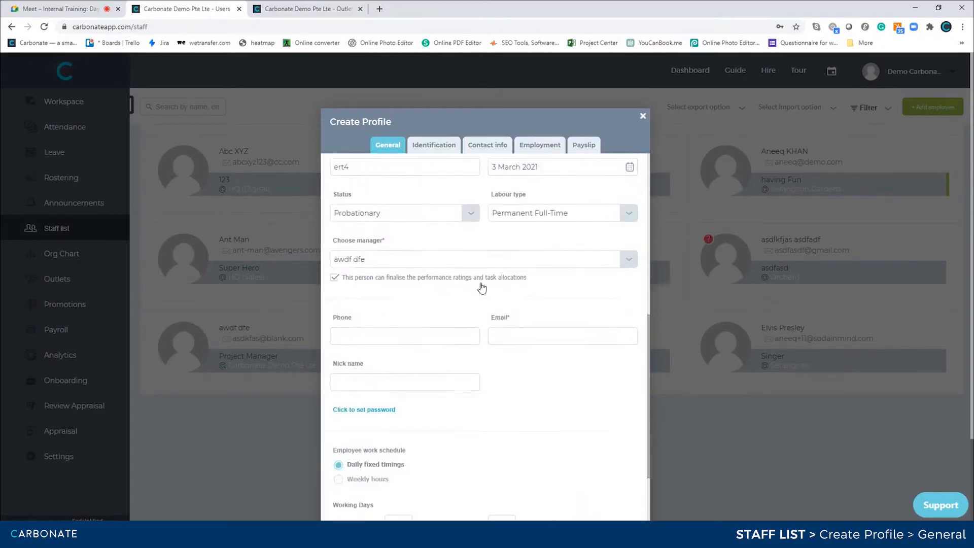
left_click(388, 249)
left_click(413, 332)
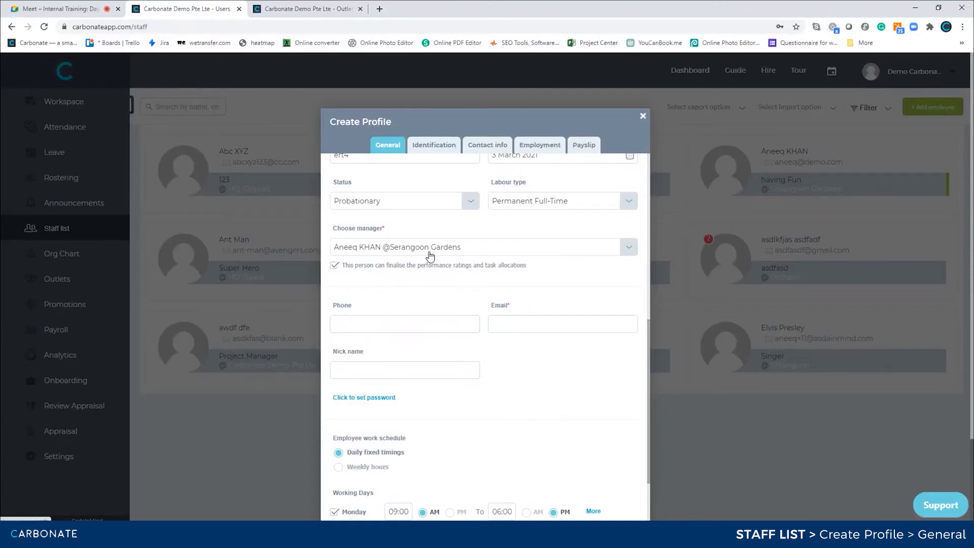
scroll(430, 255, "up", 3)
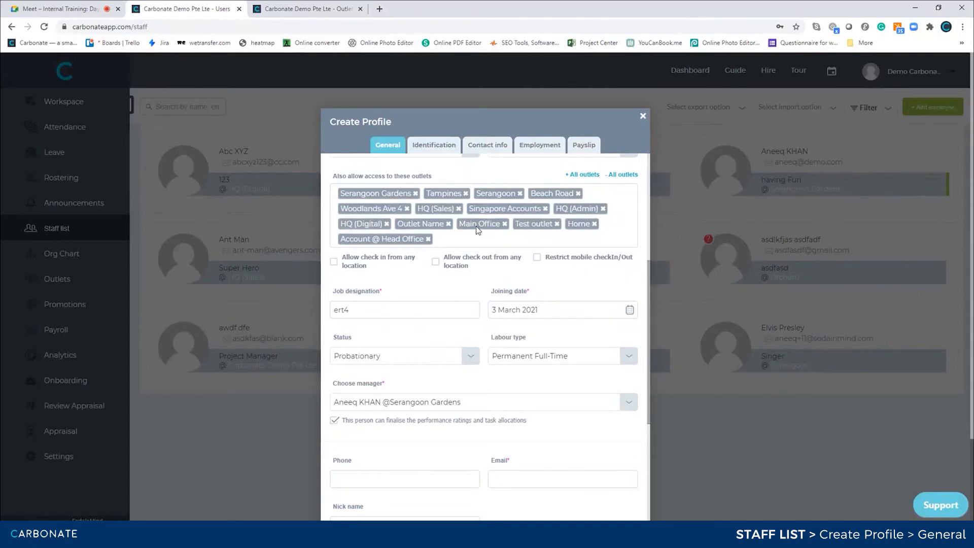
Enter the staff member's phone number and e-mail address.
scroll(477, 230, "down", 5)
scroll(477, 229, "up", 1)
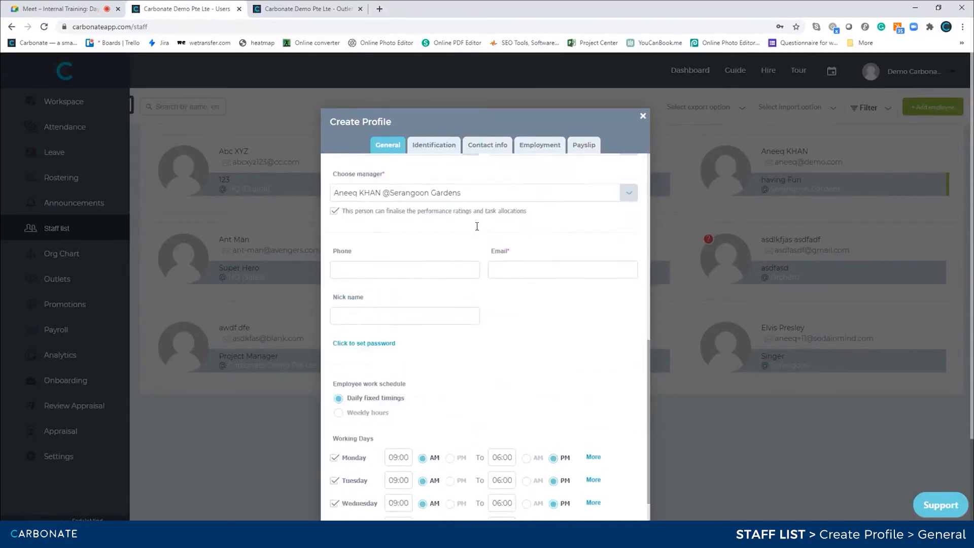
left_click(422, 285)
type("9879879")
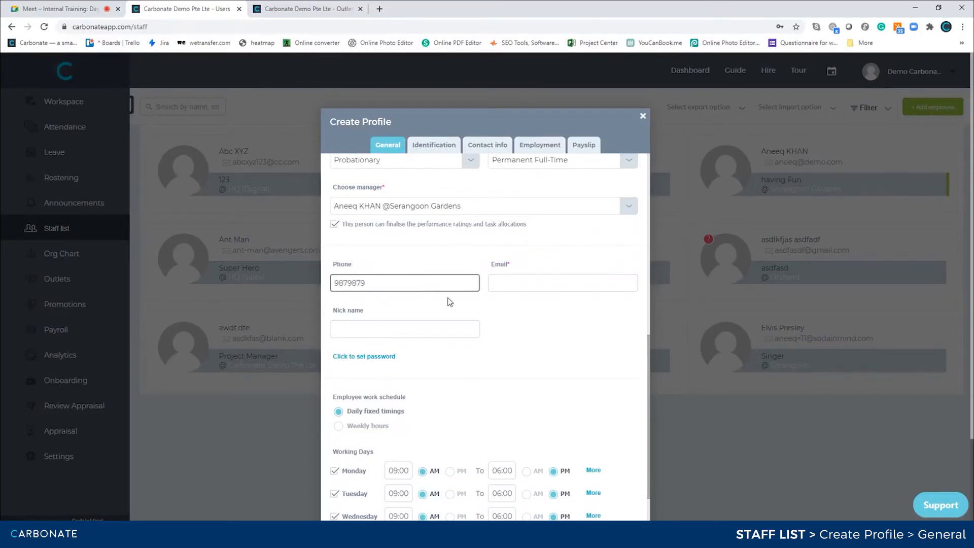
left_click(538, 288)
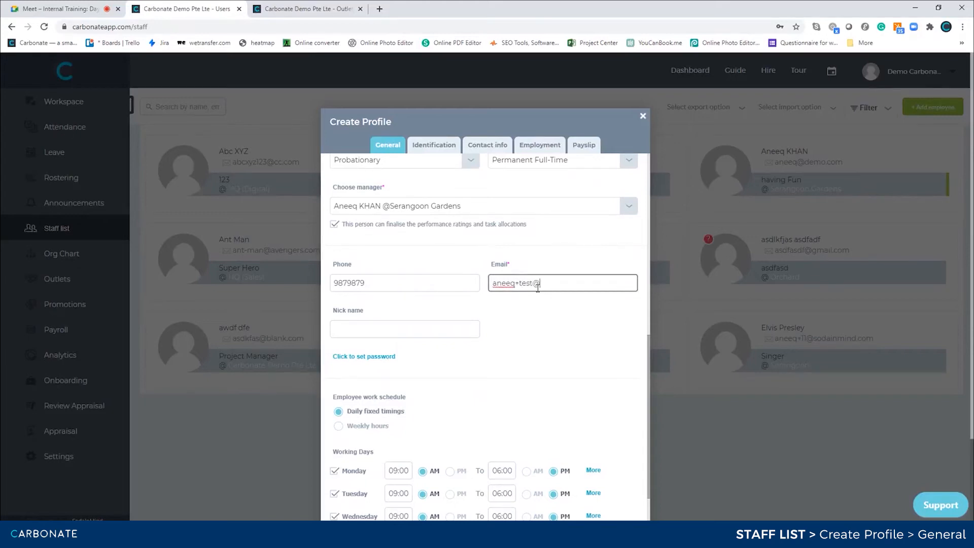
Fill in a nickname and reveal the password field.
left_click(388, 334)
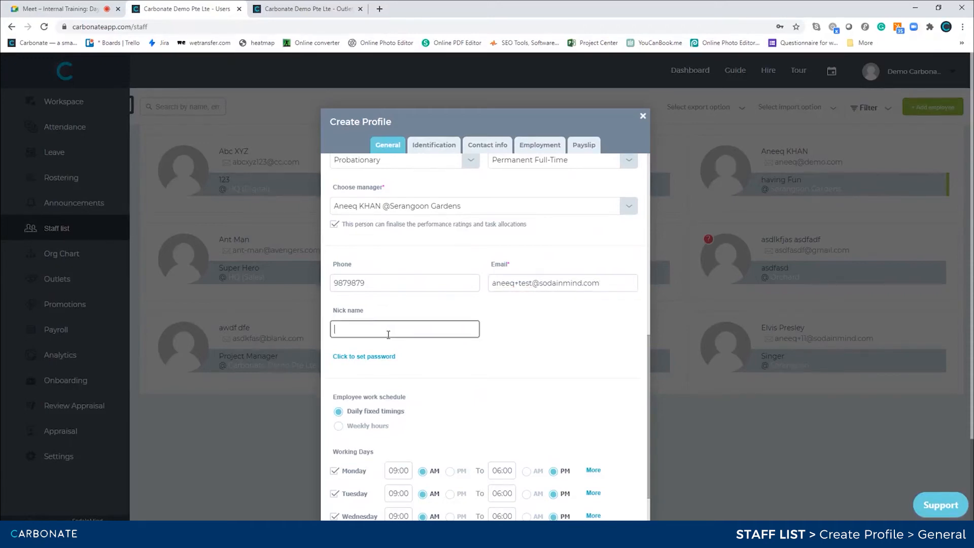
type("ieufj;aoe")
left_click(456, 382)
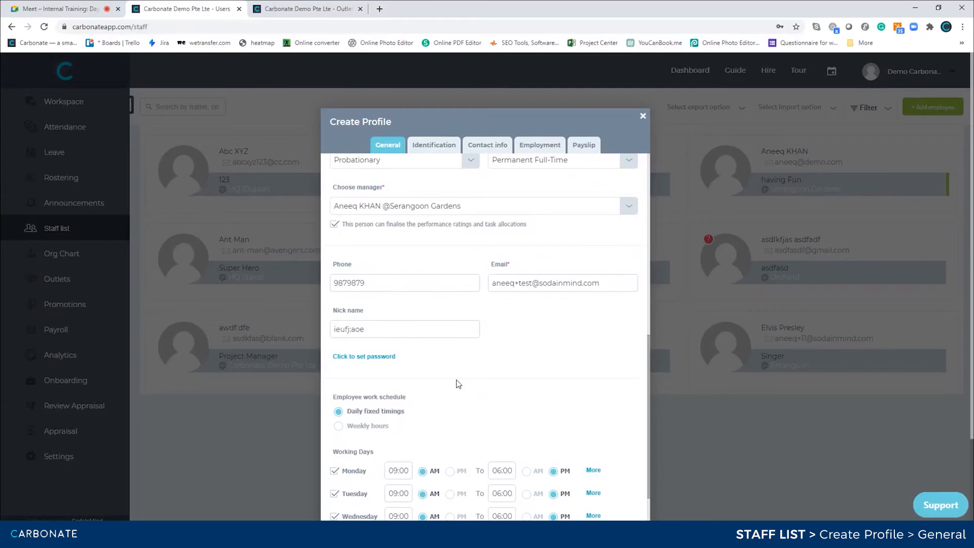
scroll(456, 384, "down", 1)
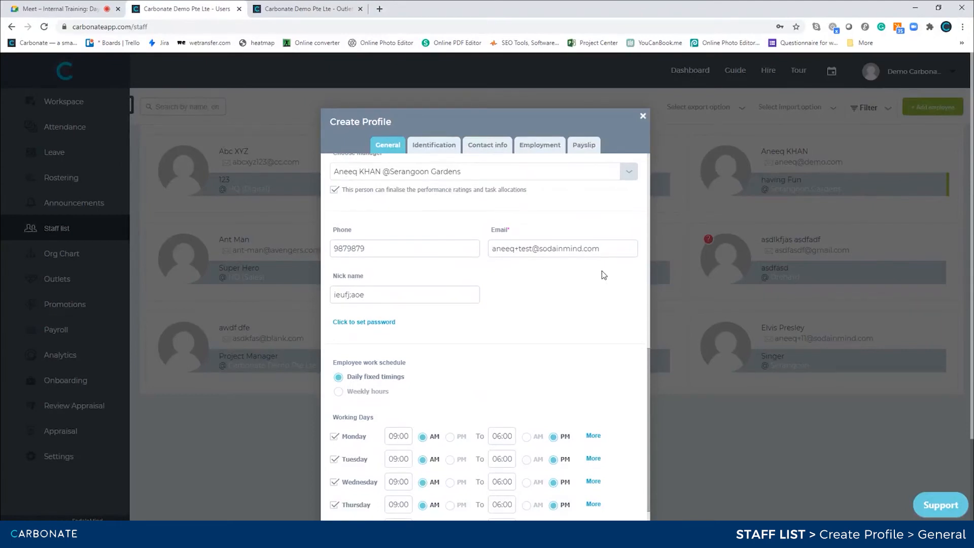
left_click(366, 322)
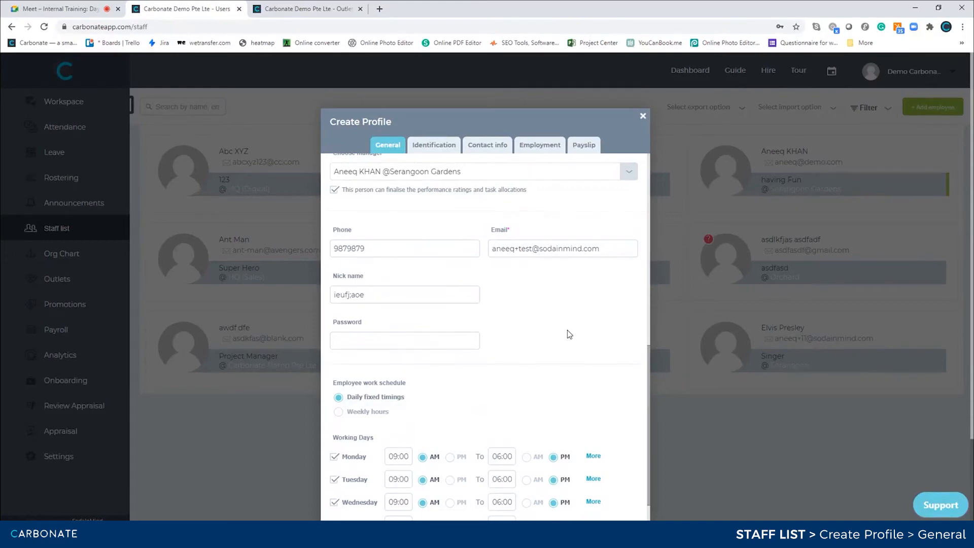
Review working days: Monday–Friday 09:00 AM–06:00 PM, Saturday until 01:00 PM, Sunday off.
scroll(568, 333, "down", 2)
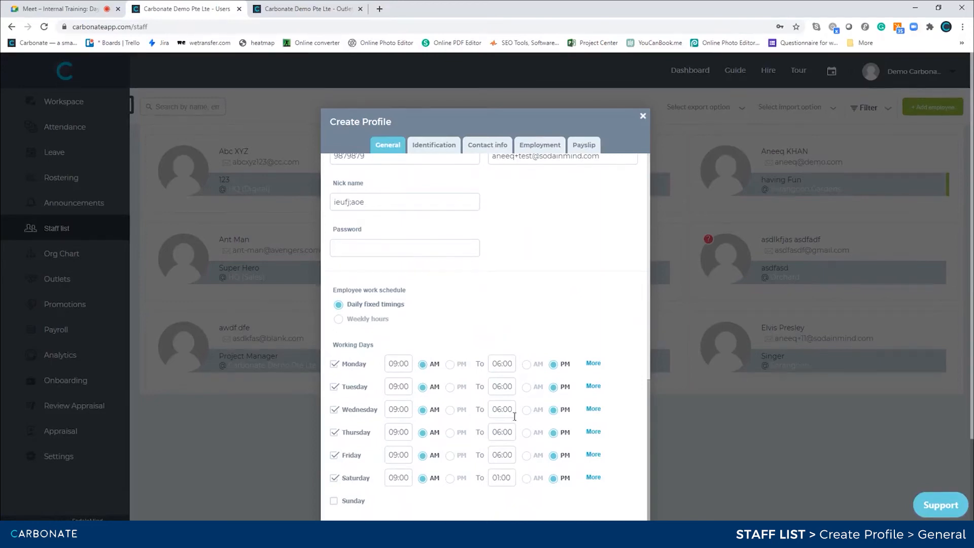
left_click(314, 8)
Check Company assigned hours and Leave/Holiday company working days in Settings, then return to the profile.
left_click(63, 456)
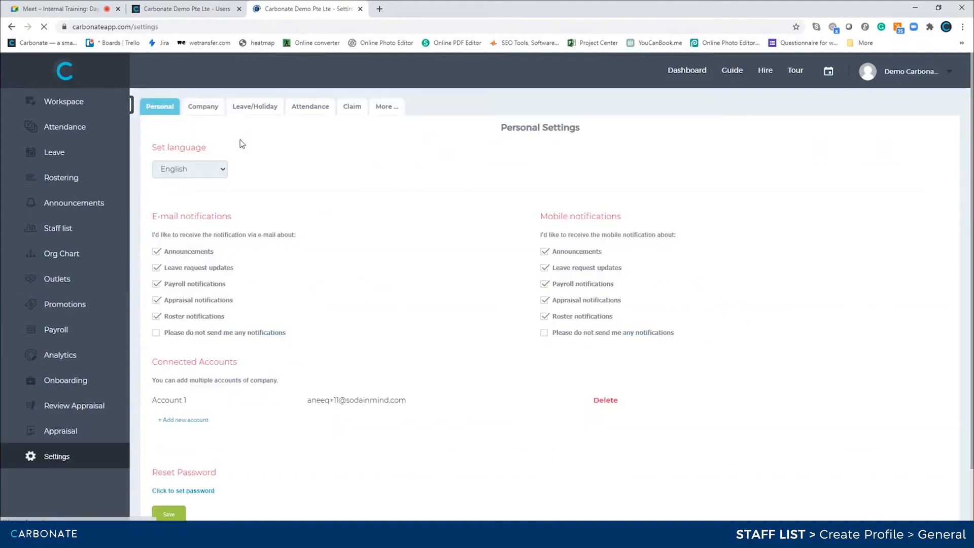
left_click(212, 110)
scroll(275, 283, "down", 10)
scroll(276, 282, "down", 5)
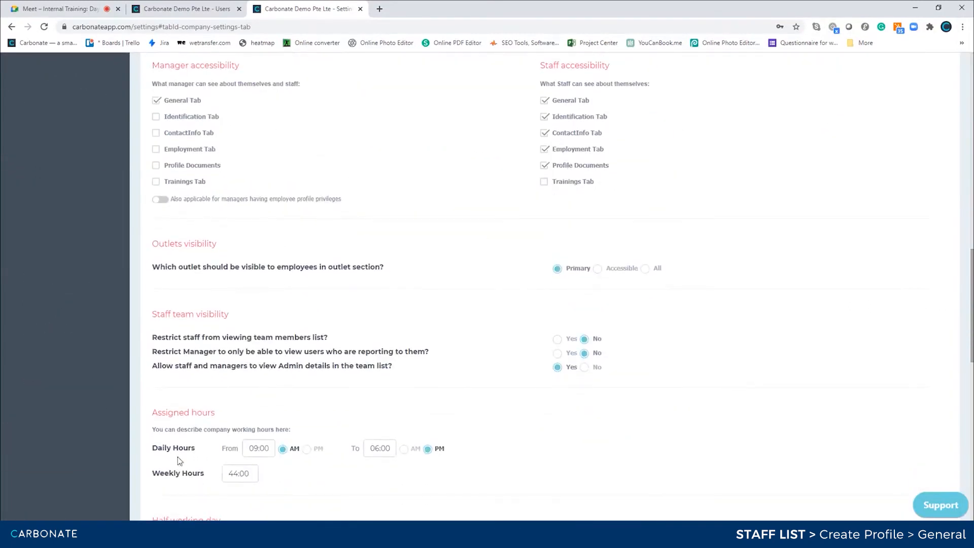
scroll(322, 462, "up", 15)
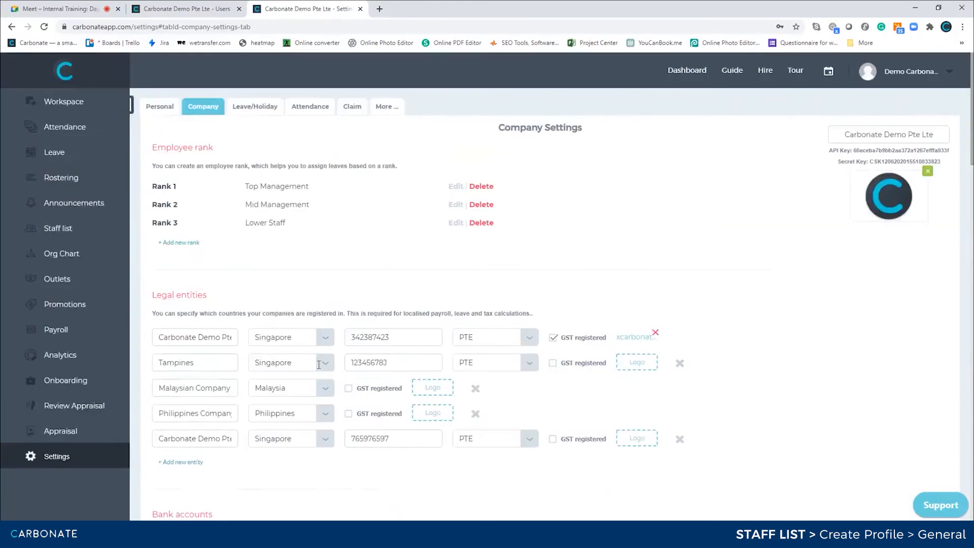
left_click(248, 107)
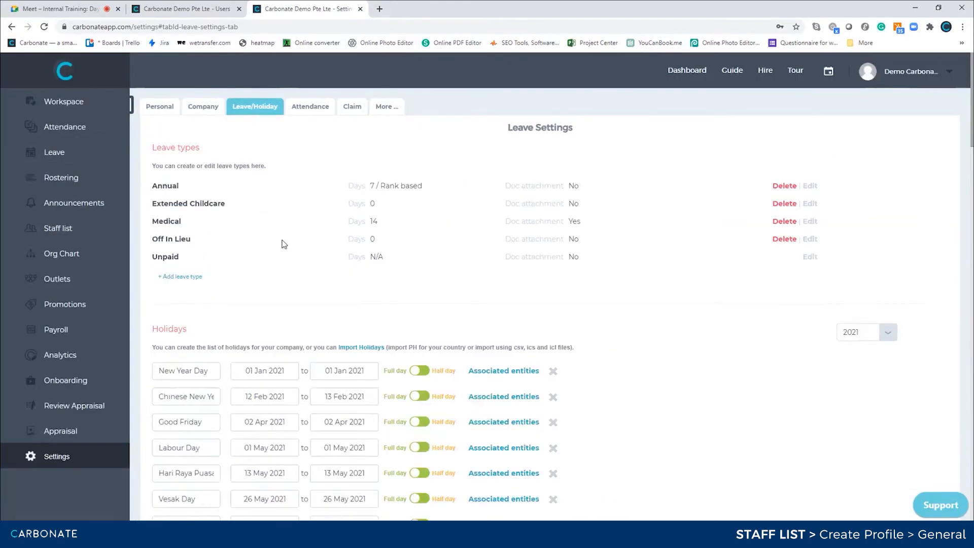
scroll(283, 244, "down", 10)
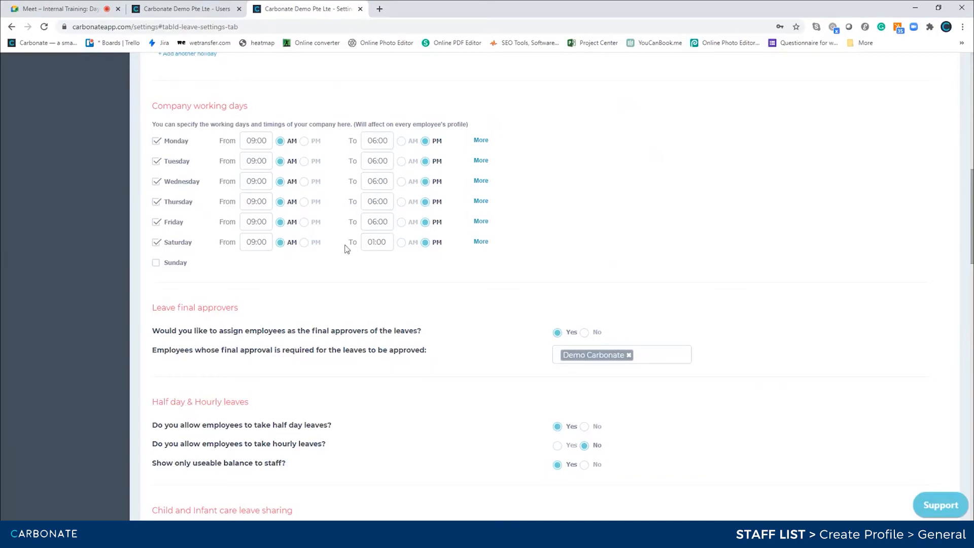
left_click(226, 9)
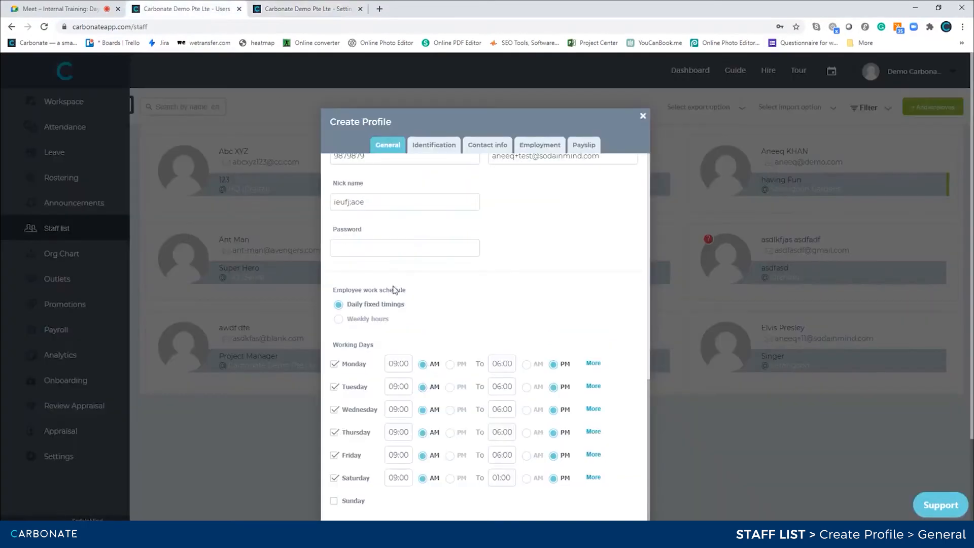
scroll(396, 371, "down", 2)
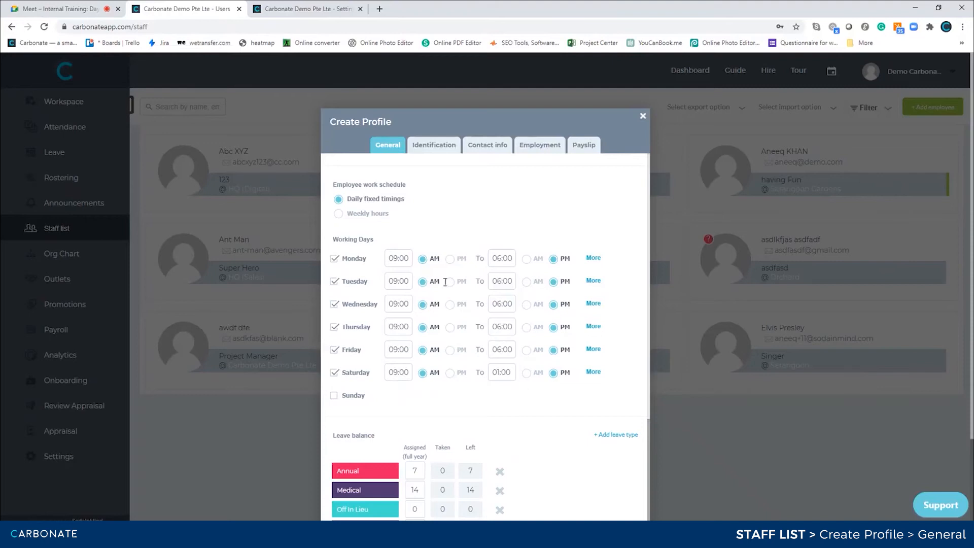
left_click(334, 374)
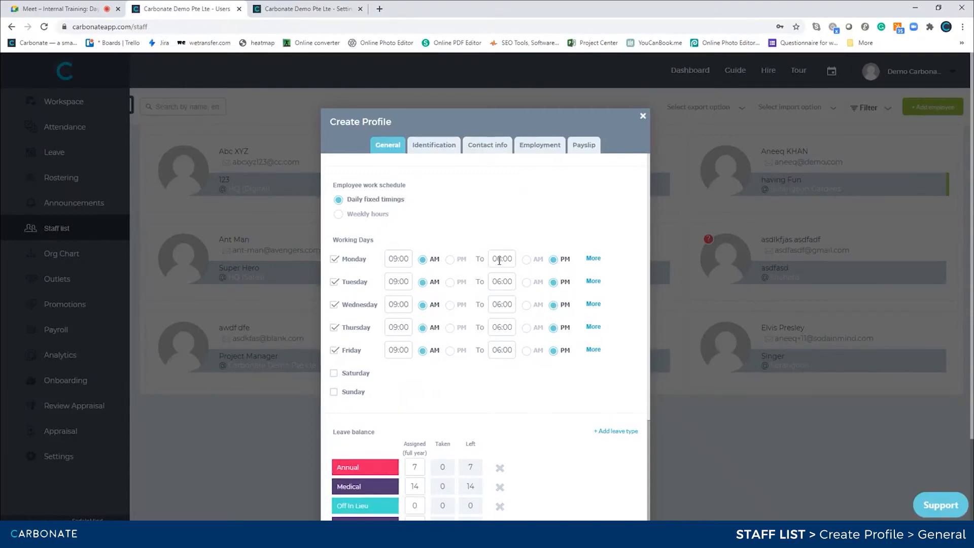
left_click(335, 375)
left_click(593, 373)
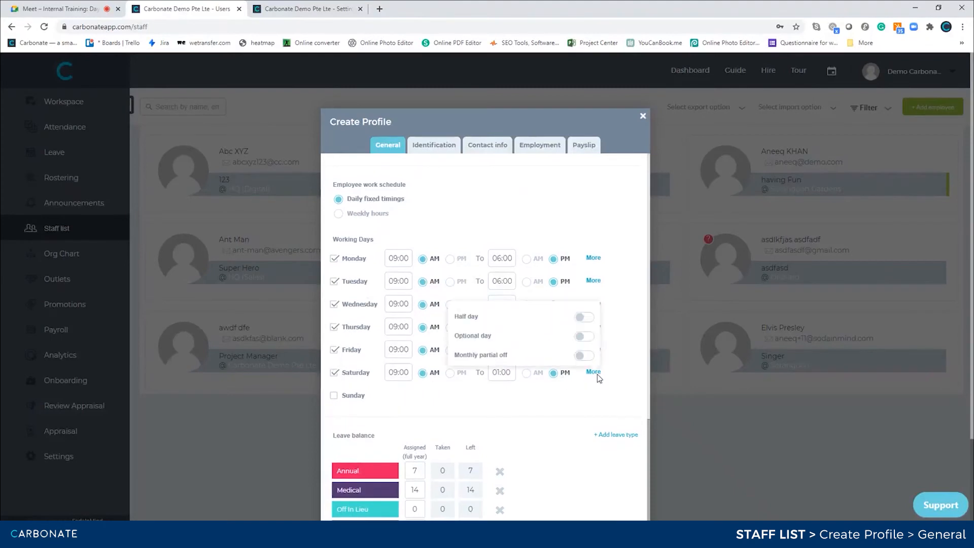
left_click(583, 317)
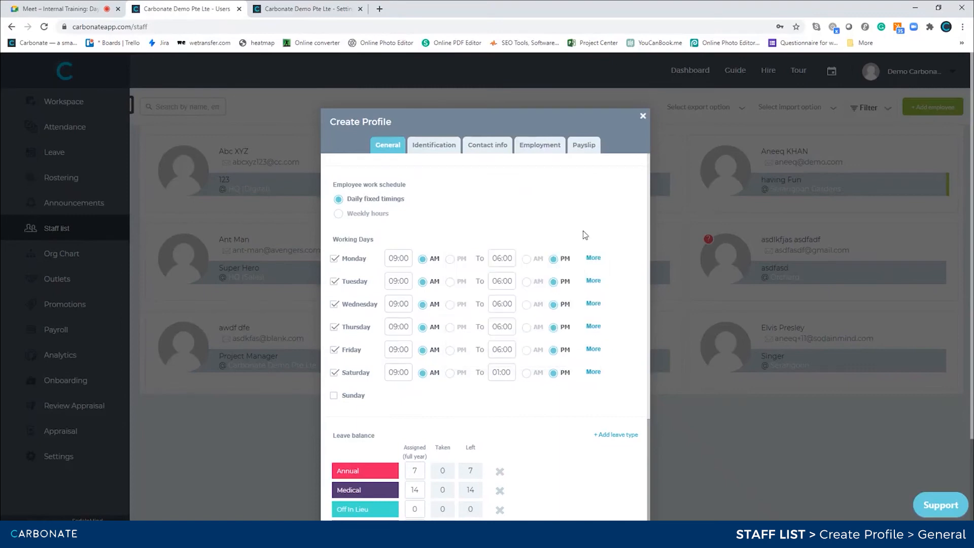
Toggle Saturday's half-day, optional day and monthly partial off options.
left_click(584, 254)
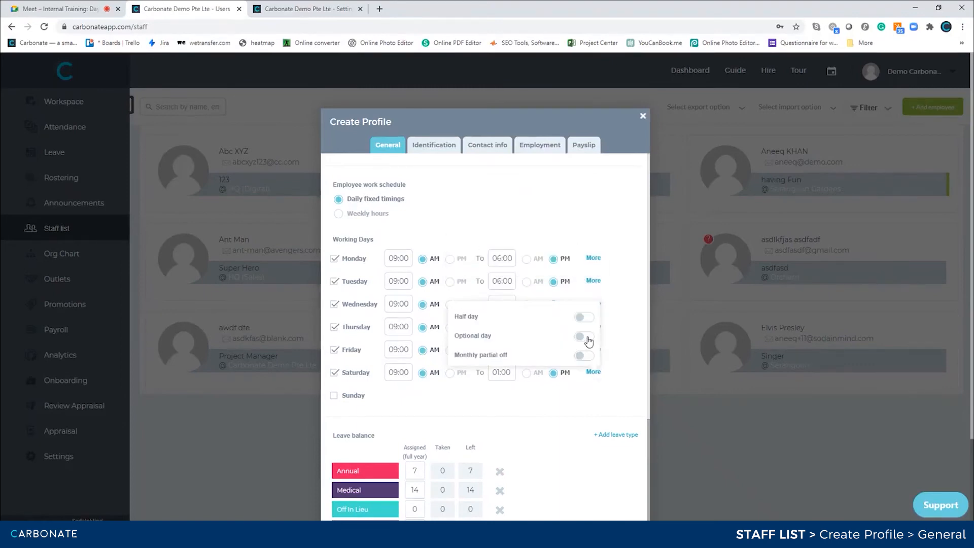
left_click(585, 336)
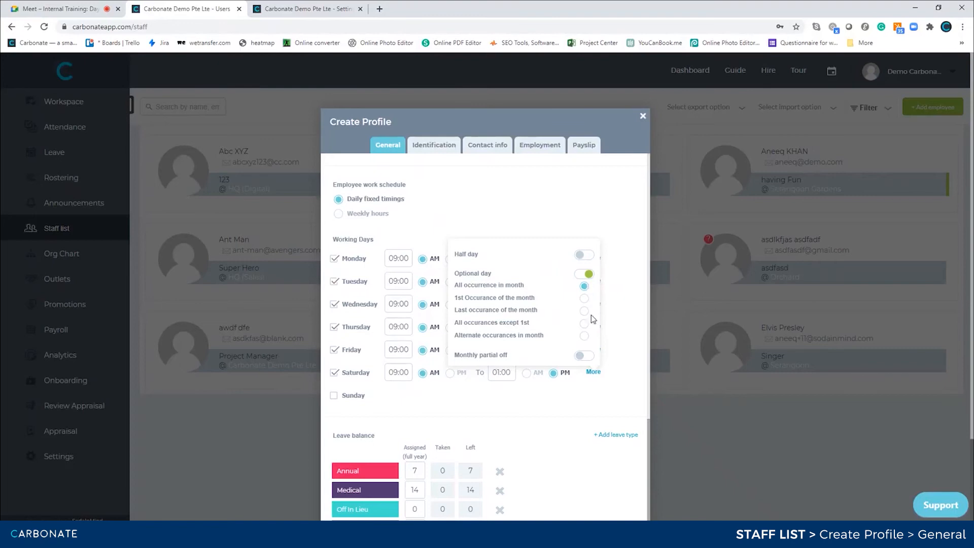
left_click(584, 355)
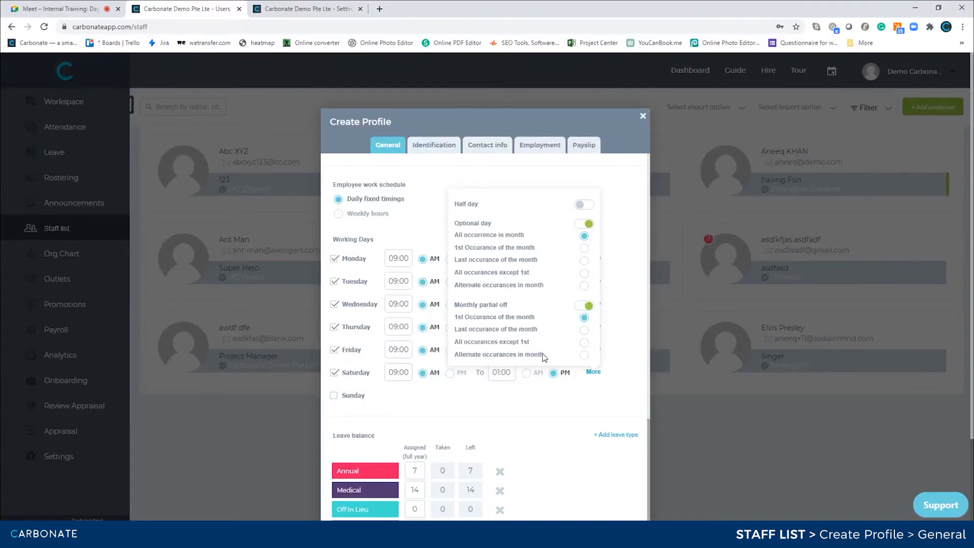
Change Saturday's end time from 01:00 to 6:00.
left_click(502, 373)
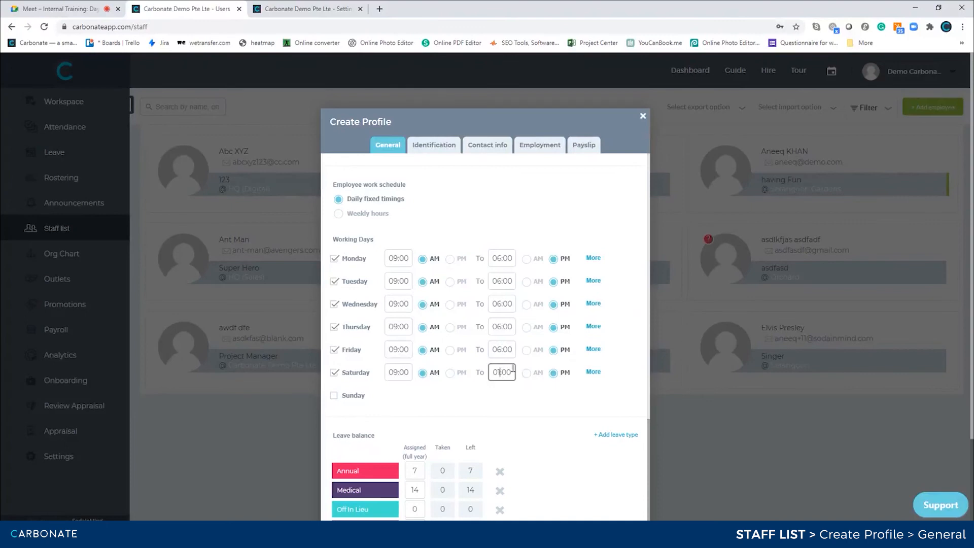
key("BackSpace")
key("BackSpace")
key("BackSpace")
key("BackSpace")
type("6:00")
left_click(539, 408)
left_click(588, 372)
left_click(595, 370)
left_click(593, 372)
Switch the work schedule to weekly hours and check the company's assigned hours.
left_click(338, 214)
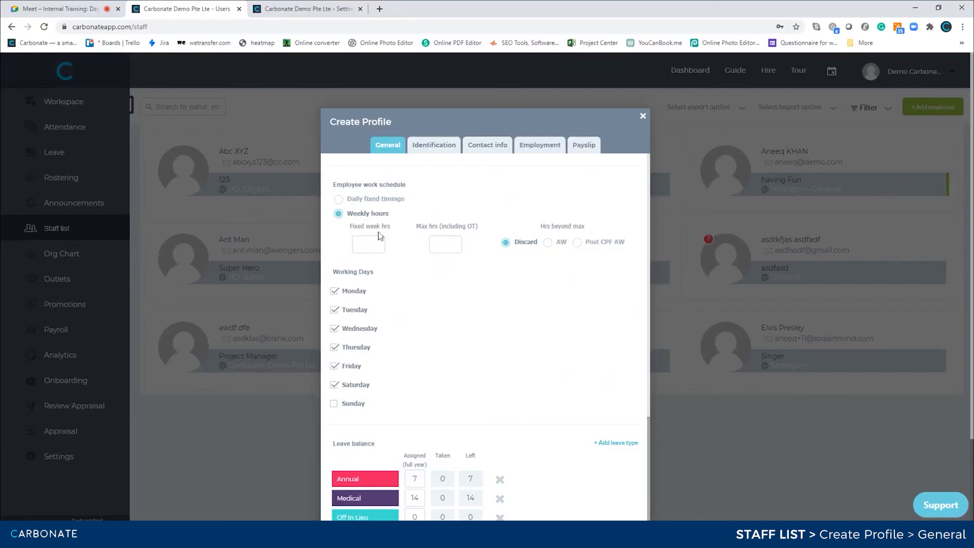
left_click(317, 10)
scroll(256, 215, "up", 10)
left_click(201, 107)
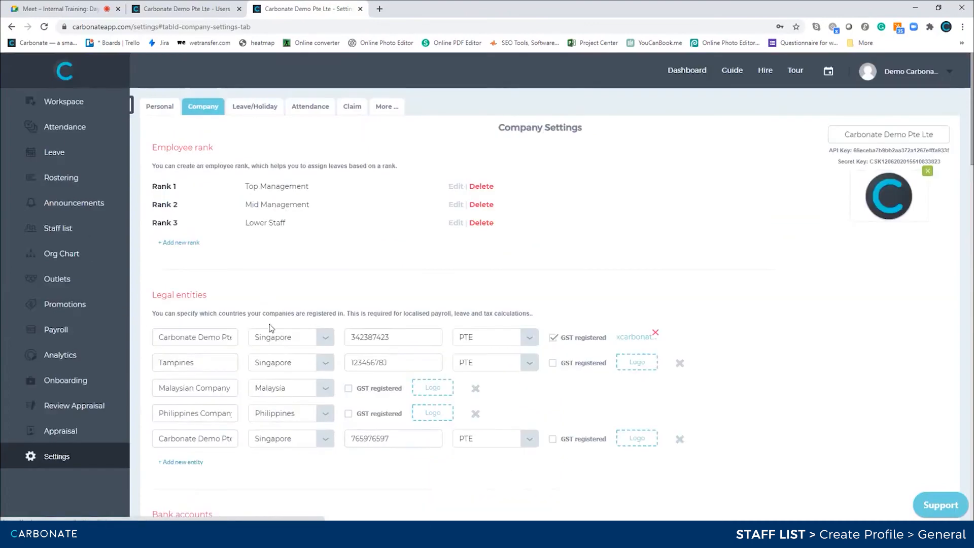
scroll(279, 238, "down", 15)
scroll(282, 242, "down", 3)
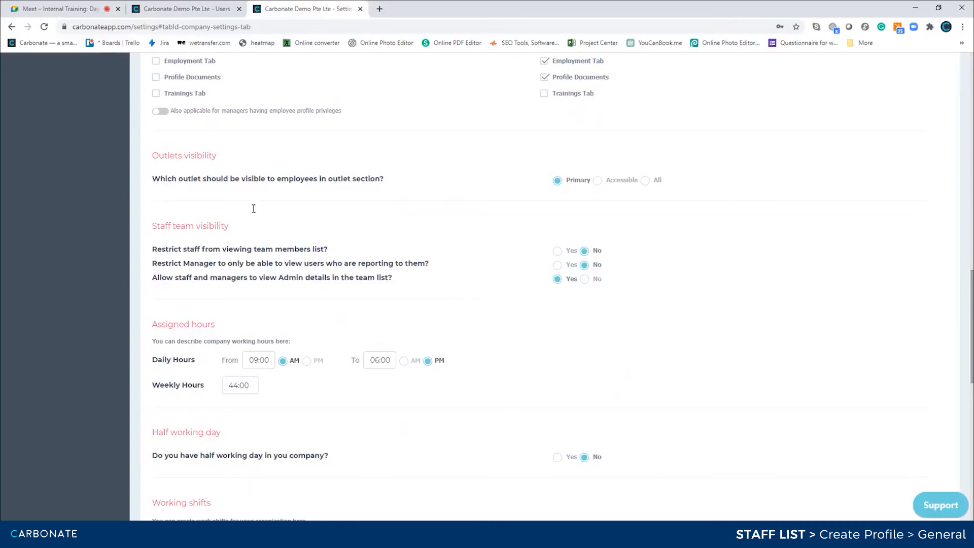
left_click(191, 8)
Enter 44 fixed weekly hours and compare against the company's 68:00 maximum weekly hours.
left_click(368, 246)
type("44")
left_click(419, 264)
left_click_drag(416, 226, 503, 233)
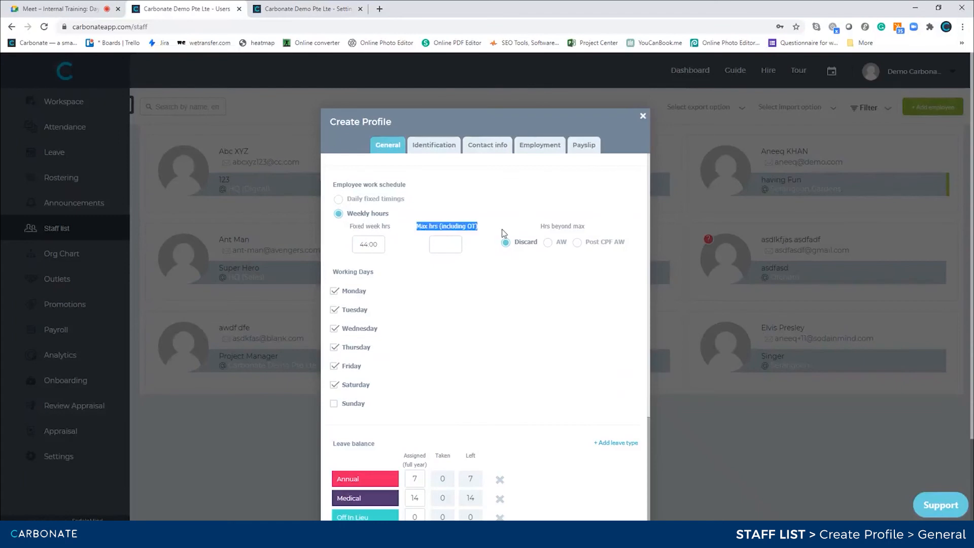
left_click(304, 9)
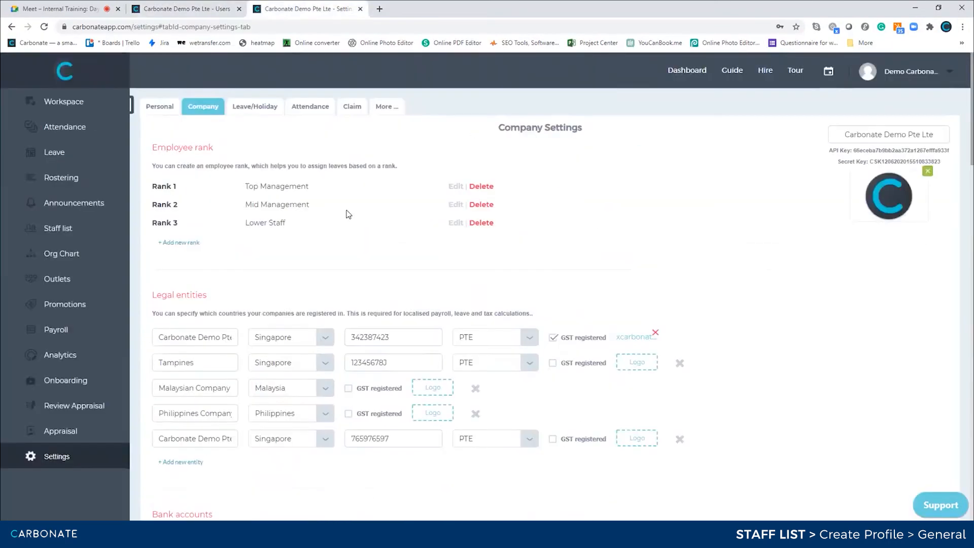
left_click(304, 106)
scroll(413, 318, "down", 4)
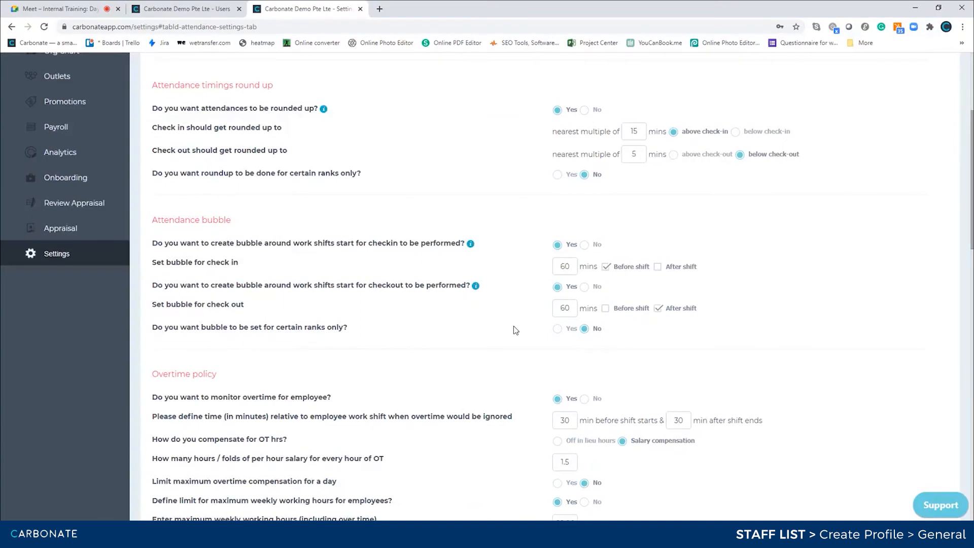
scroll(513, 327, "down", 3)
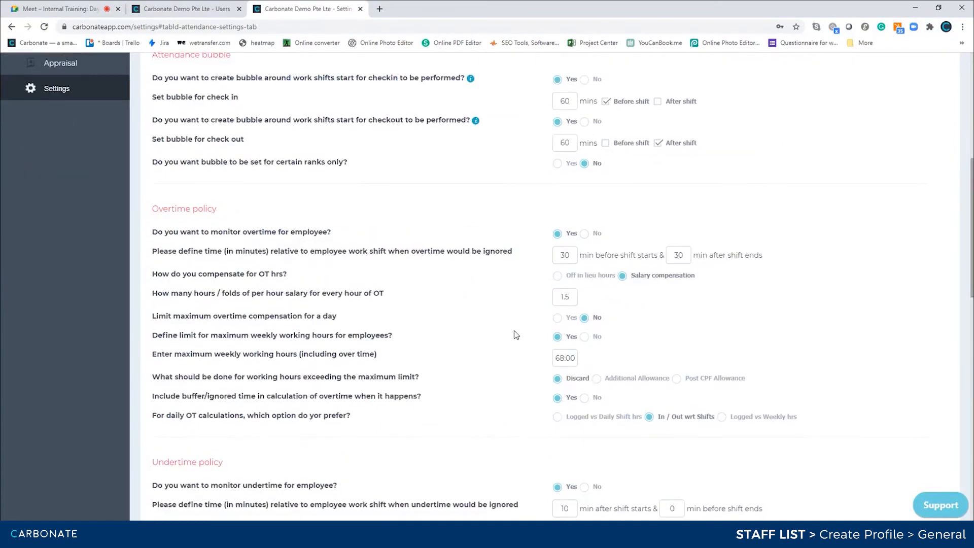
left_click_drag(207, 351, 581, 358)
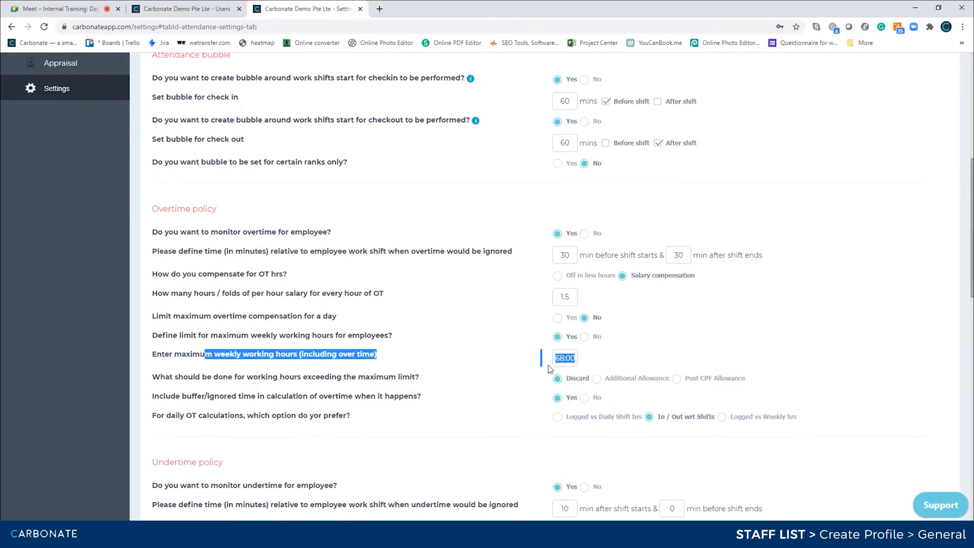
left_click(190, 13)
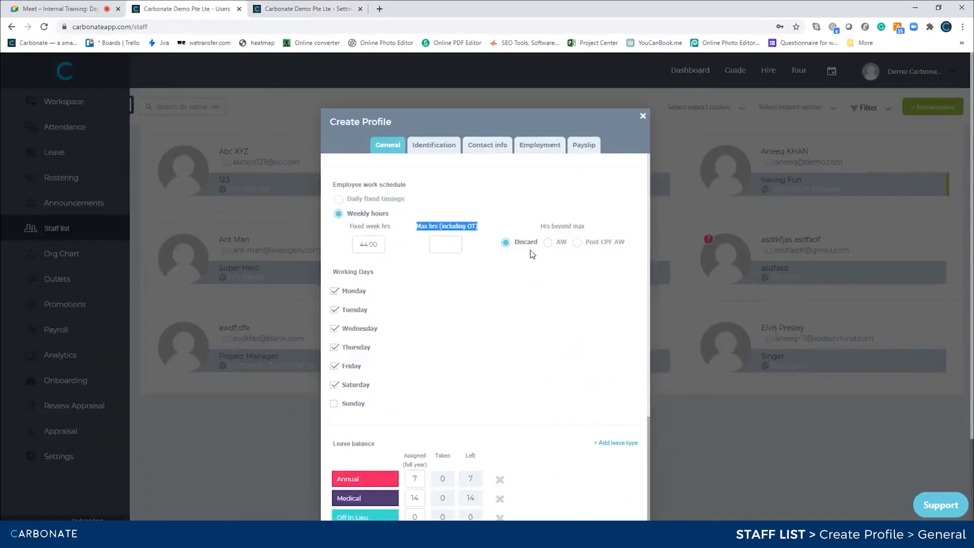
Set Max hrs (including OT) to 72 and send excess hours to Post CPF AW.
left_click(436, 241)
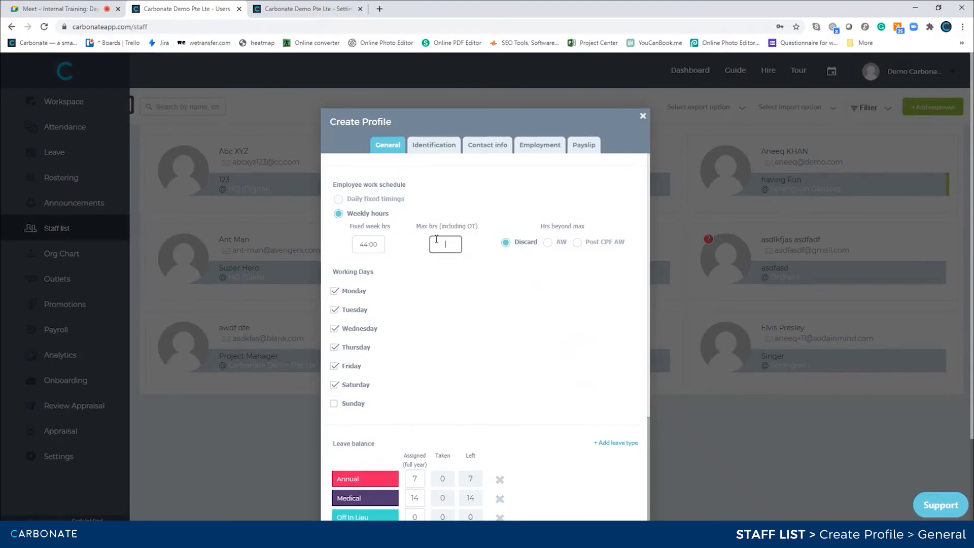
type("72")
left_click(485, 261)
left_click(578, 243)
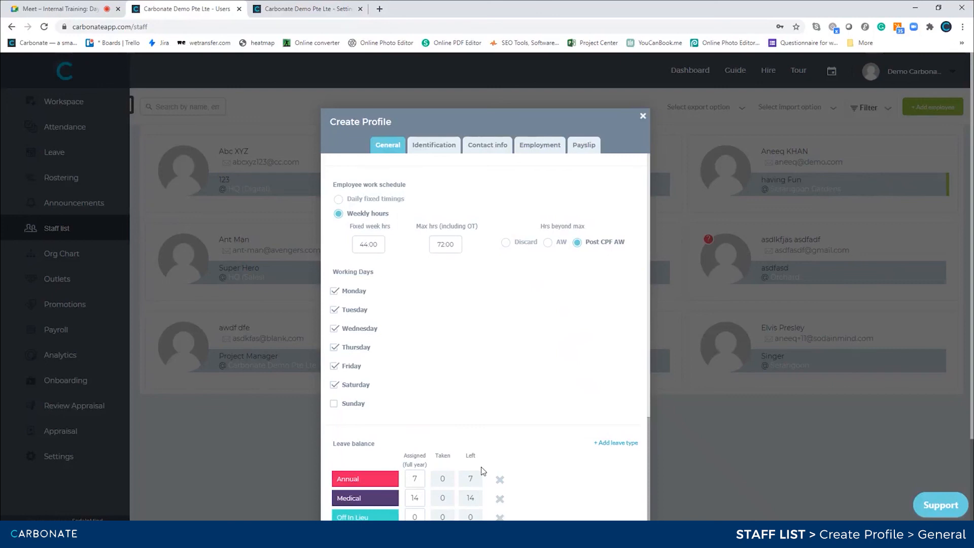
scroll(480, 409, "down", 2)
scroll(480, 409, "down", 1)
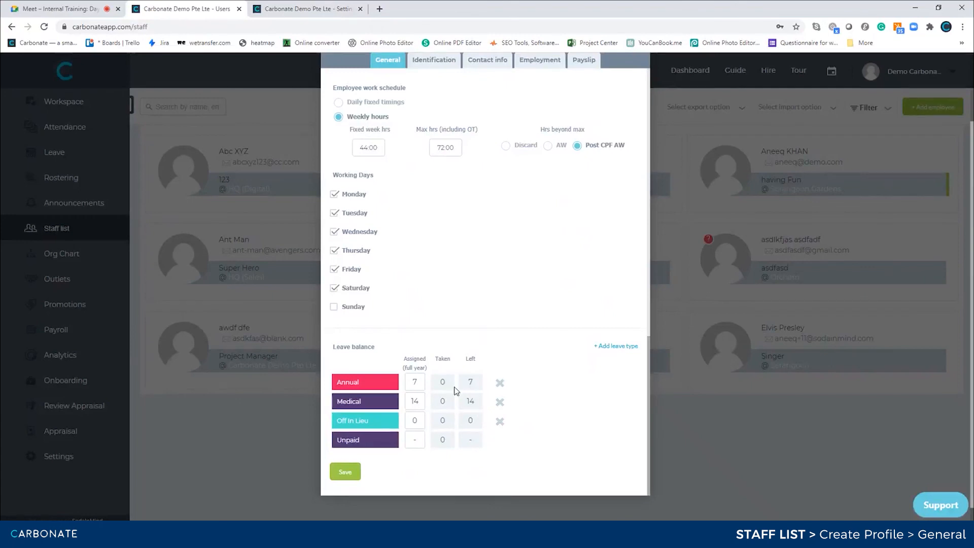
left_click(298, 6)
scroll(260, 120, "up", 10)
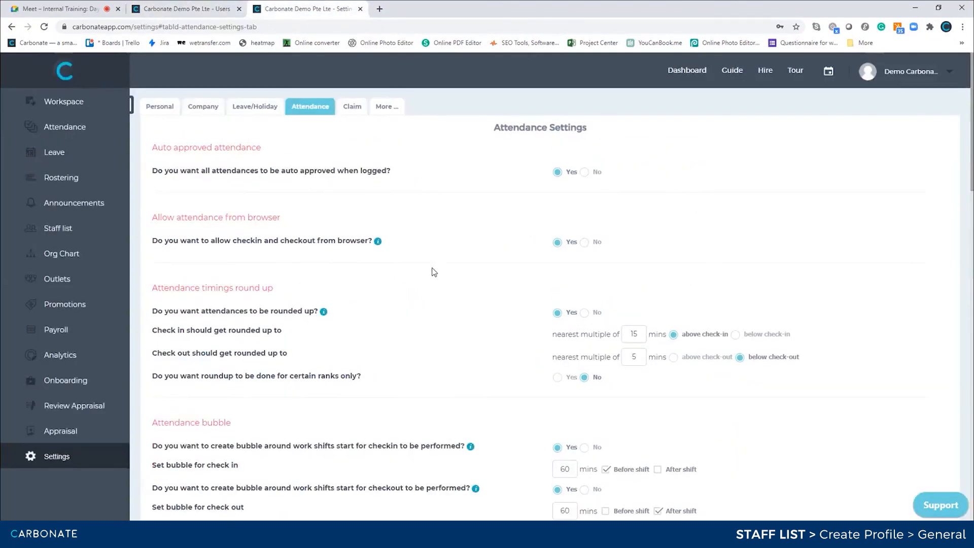
left_click(256, 111)
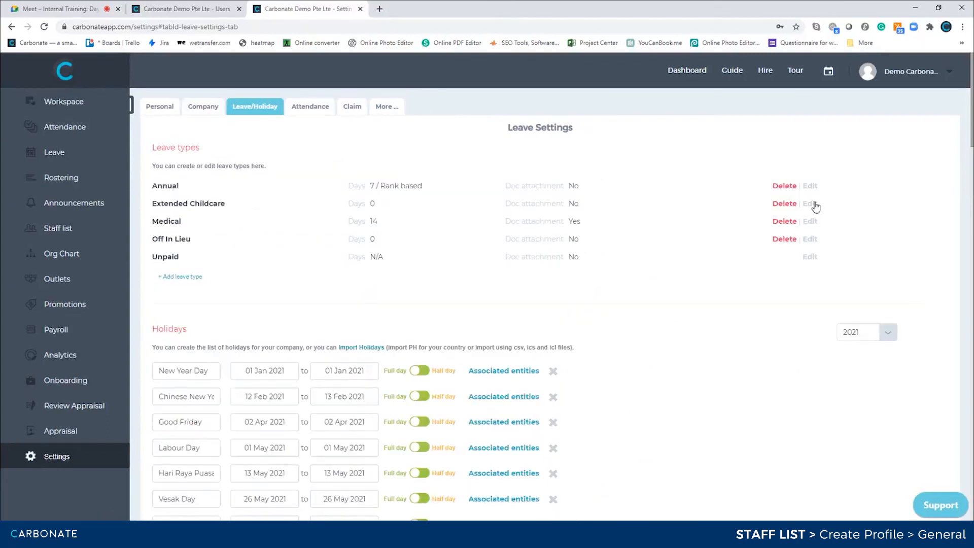
left_click(811, 188)
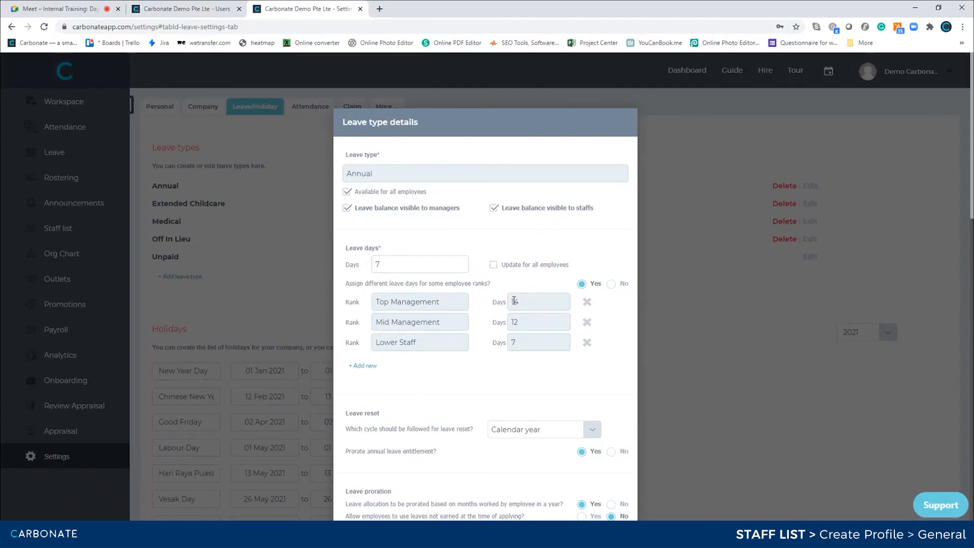
left_click(213, 9)
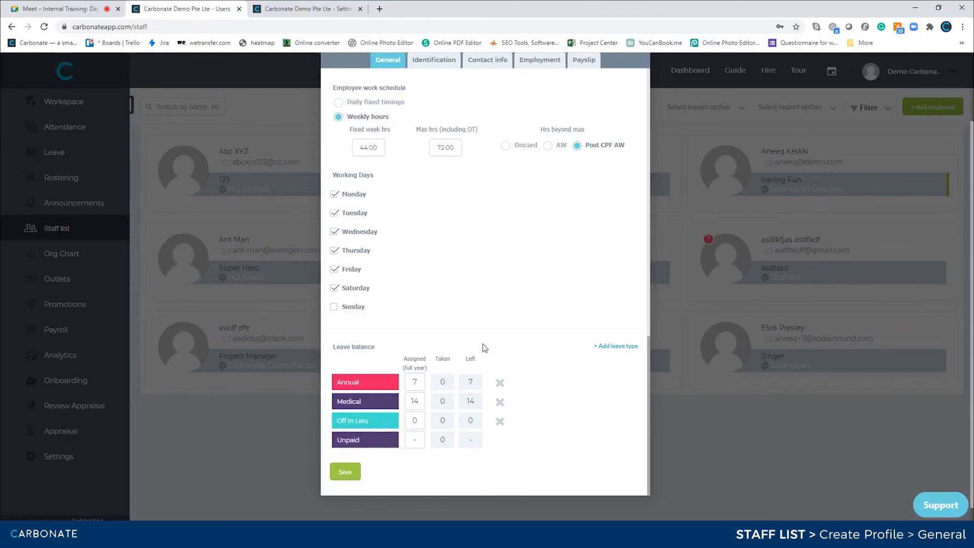
Add a 'Test leave' type with 8 assigned days and save the profile.
left_click(615, 346)
left_click(375, 380)
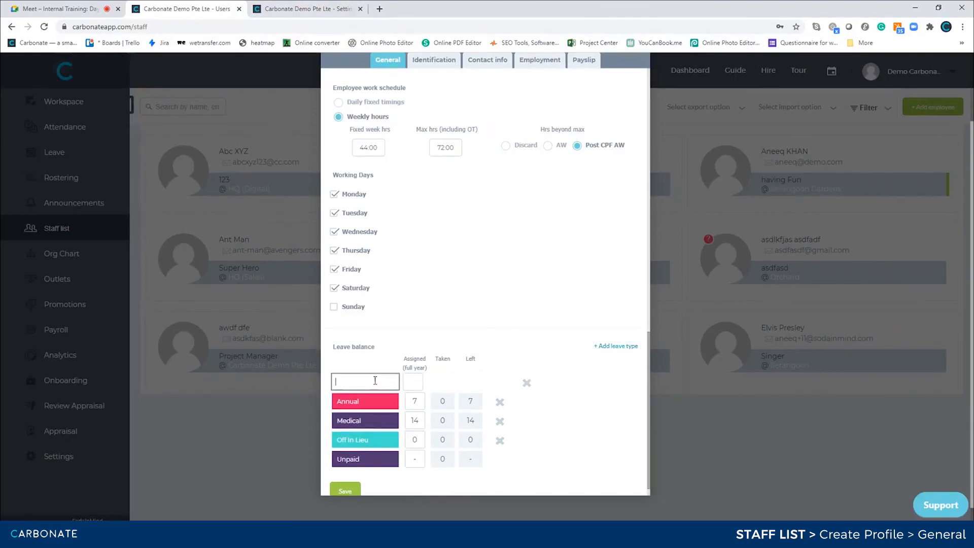
type("Test leave")
key("Tab")
type("8")
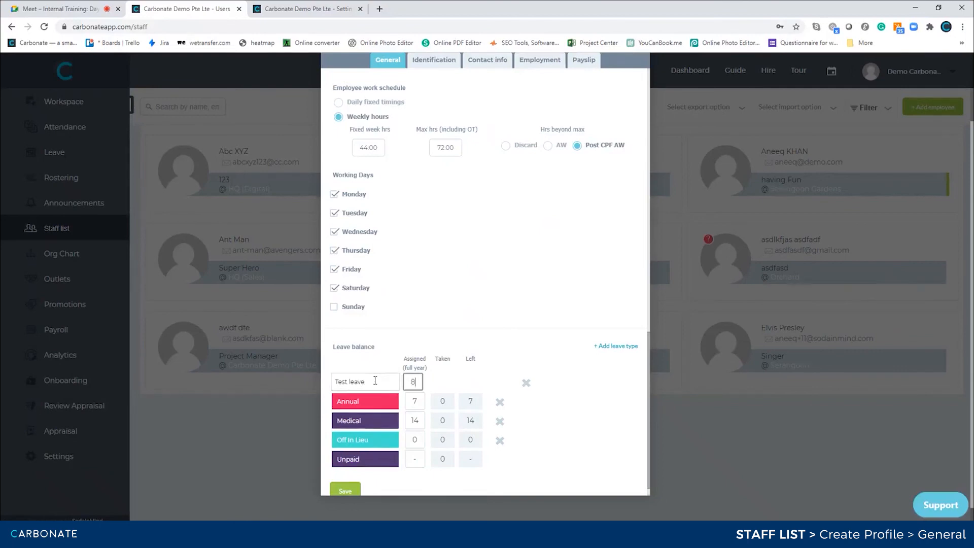
left_click(562, 387)
left_click(346, 489)
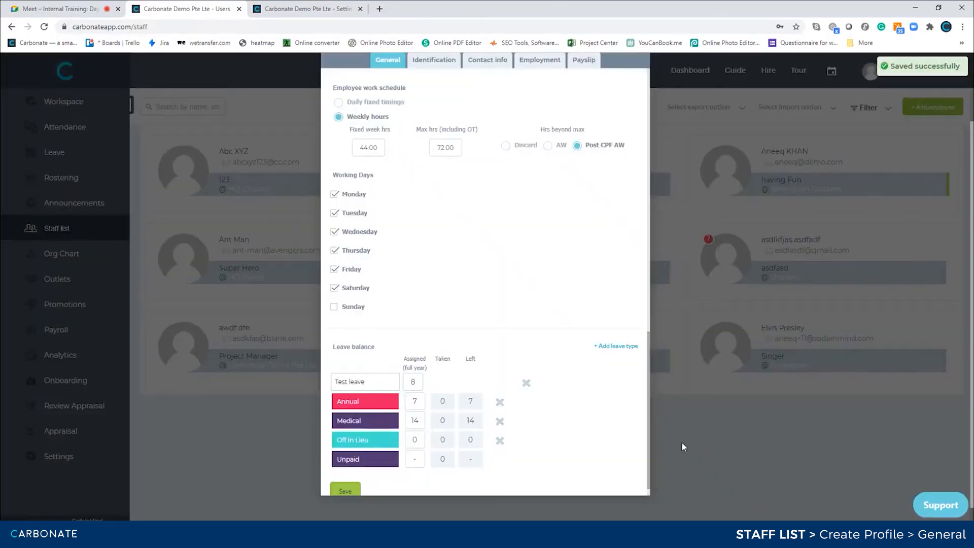
scroll(414, 279, "up", 12)
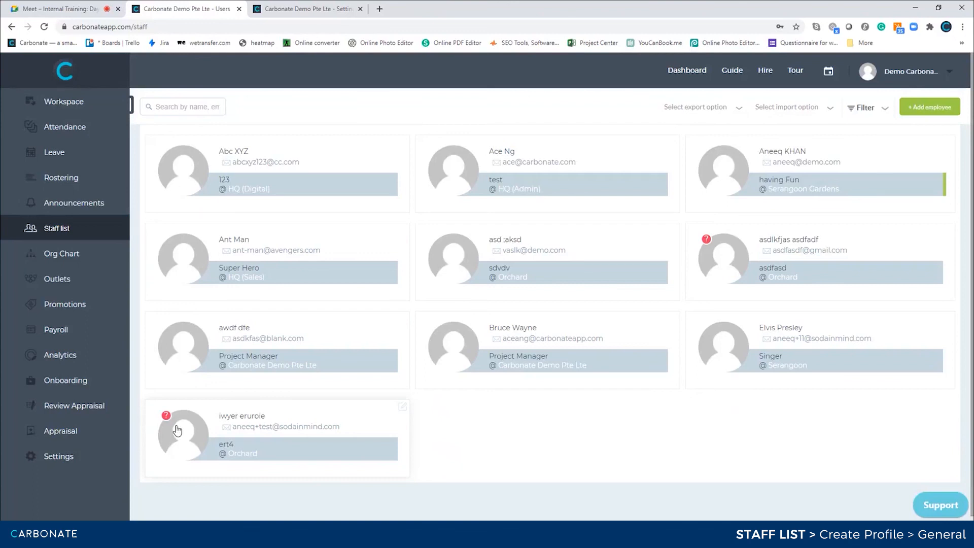
Reopen the new staff profile, enter a password, and save it.
left_click(295, 415)
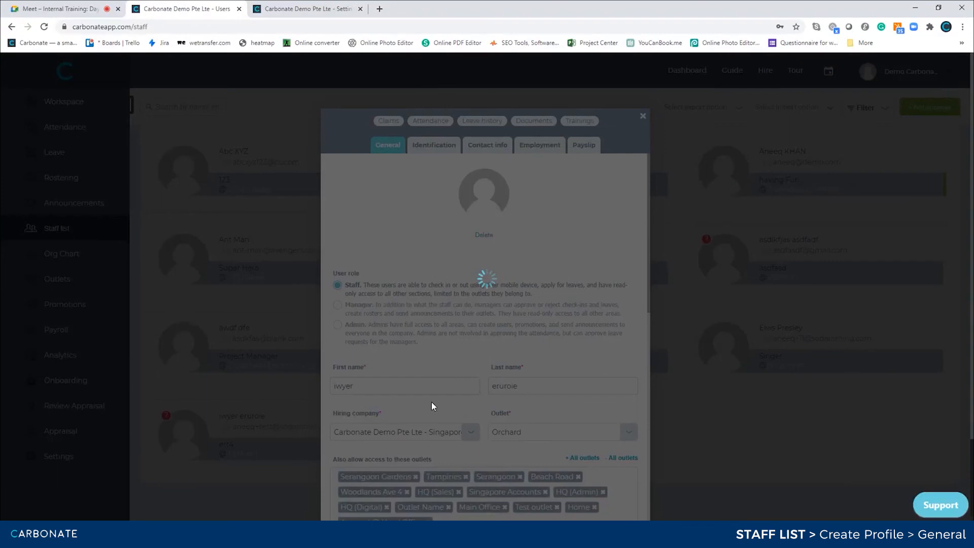
scroll(431, 403, "down", 10)
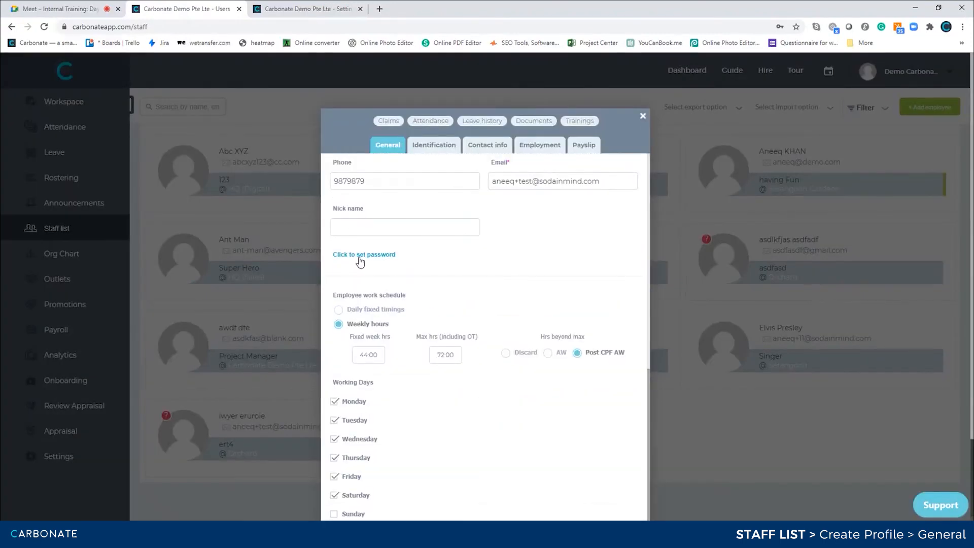
left_click(361, 255)
left_click(391, 273)
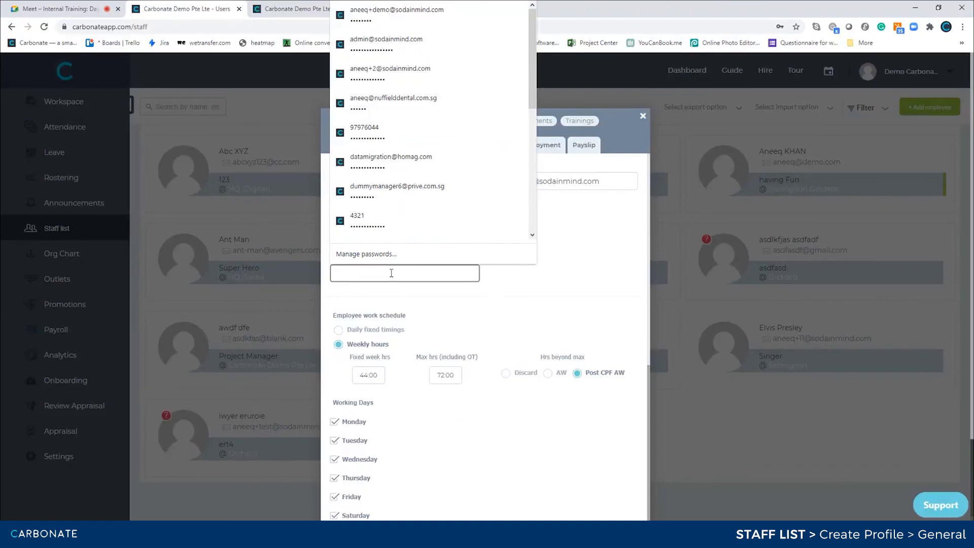
type("•••••••••")
scroll(497, 331, "down", 5)
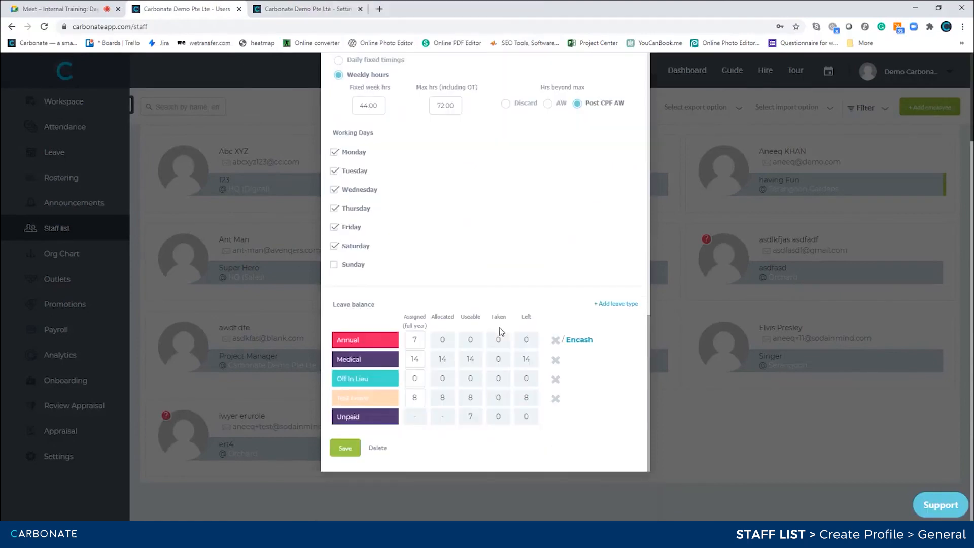
left_click(345, 448)
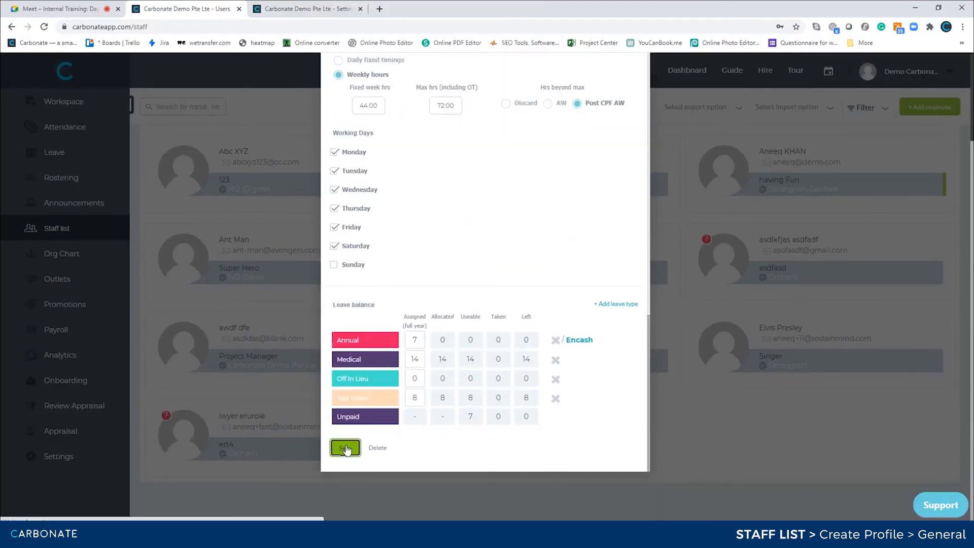